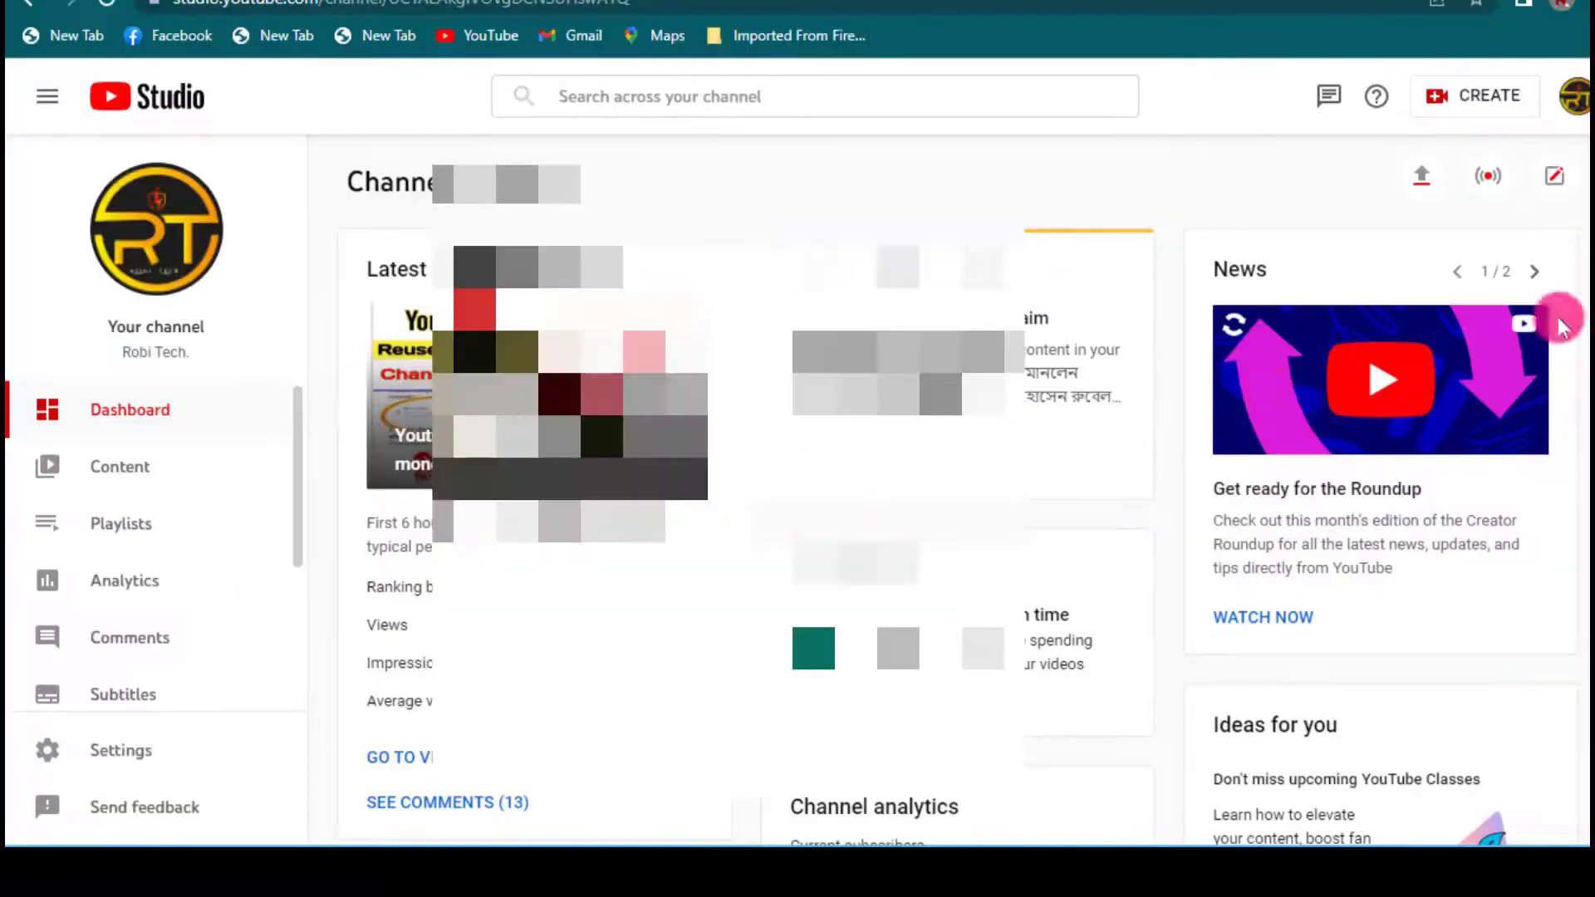
Step: Open the channel's Copyright page from the dashboard
{"action": "scroll", "coordinate": [1554, 316], "scroll_direction": "down", "scroll_amount": 4}
{"action": "scroll", "coordinate": [955, 498], "scroll_direction": "up", "scroll_amount": 2}
{"action": "left_click_drag", "start_coordinate": [295, 508], "coordinate": [302, 612]}
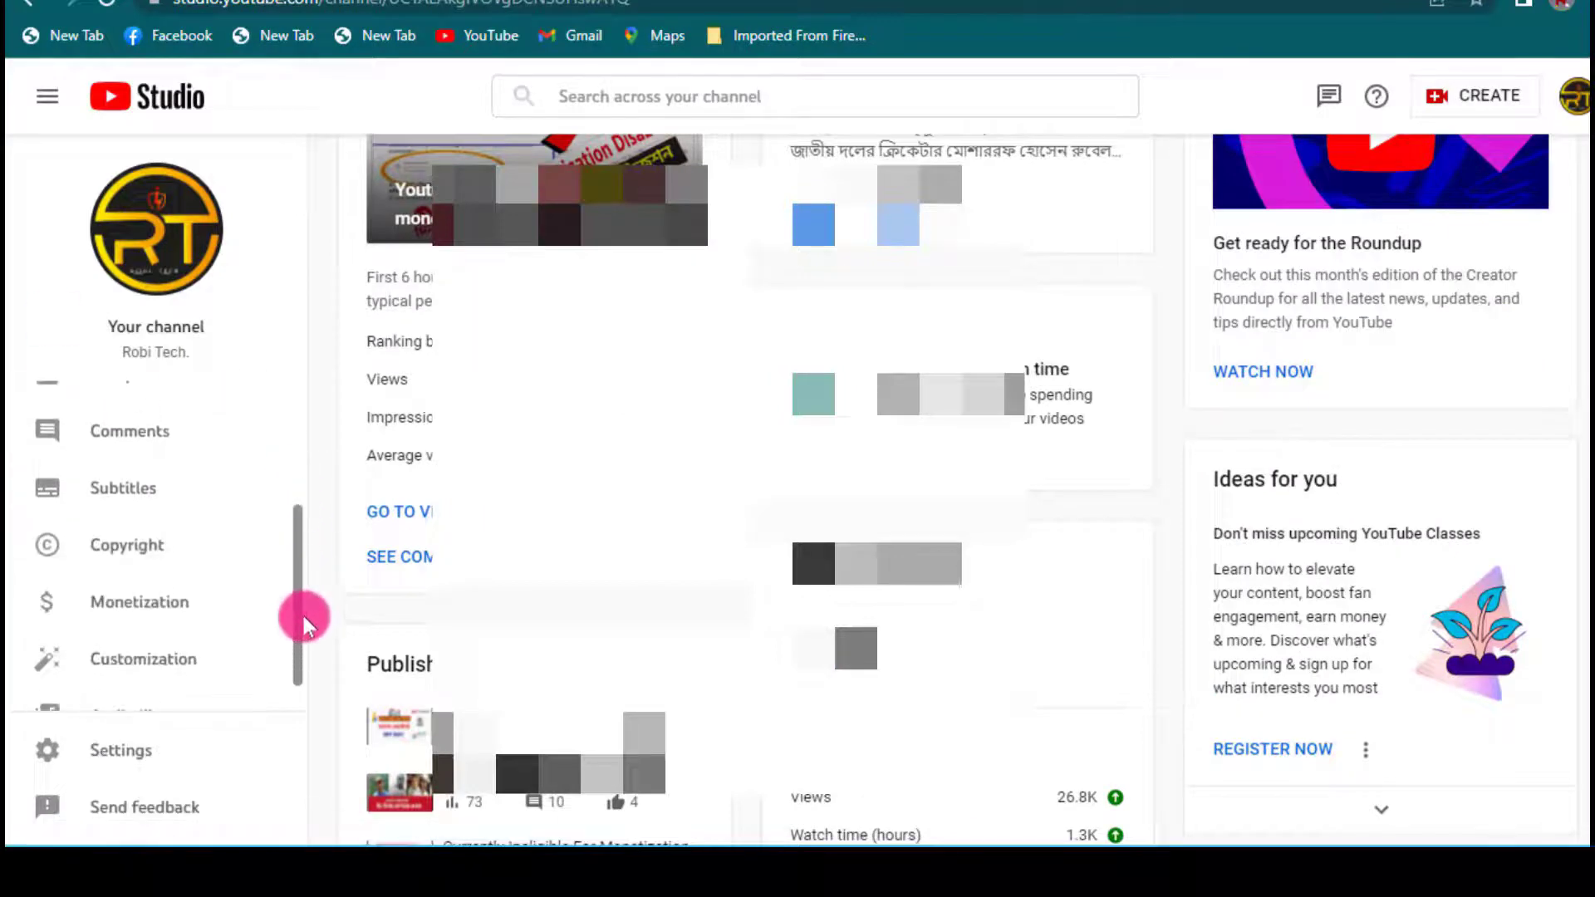
{"action": "left_click", "coordinate": [127, 544]}
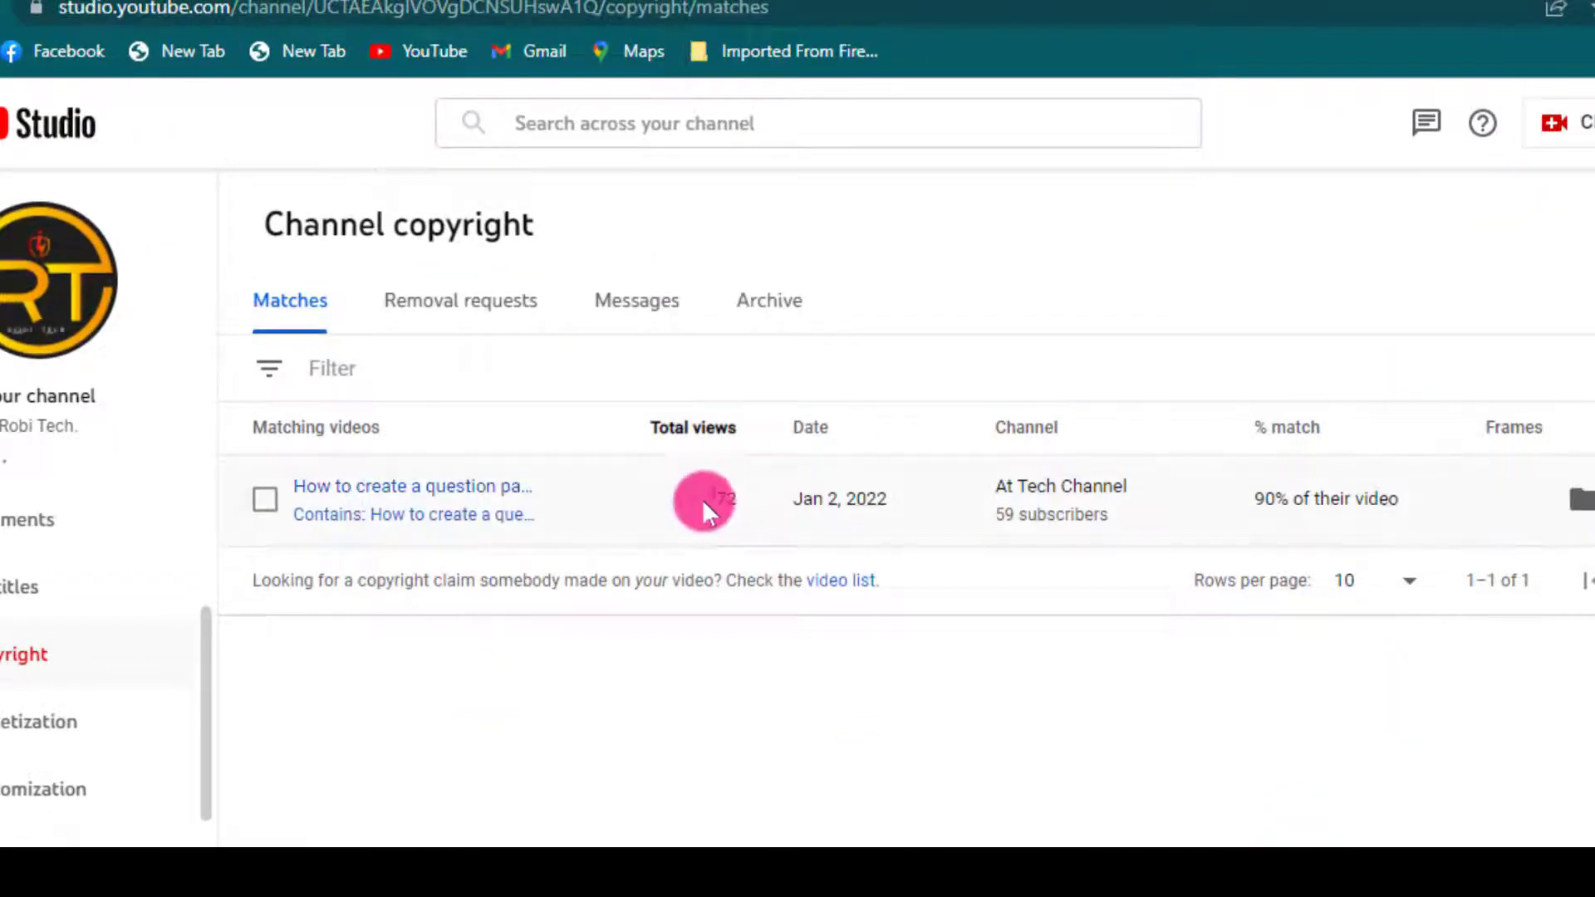
Step: Examine the date, channel and match percentage of the matching video on the Channel copyright page
{"action": "left_click_drag", "start_coordinate": [794, 499], "coordinate": [889, 510]}
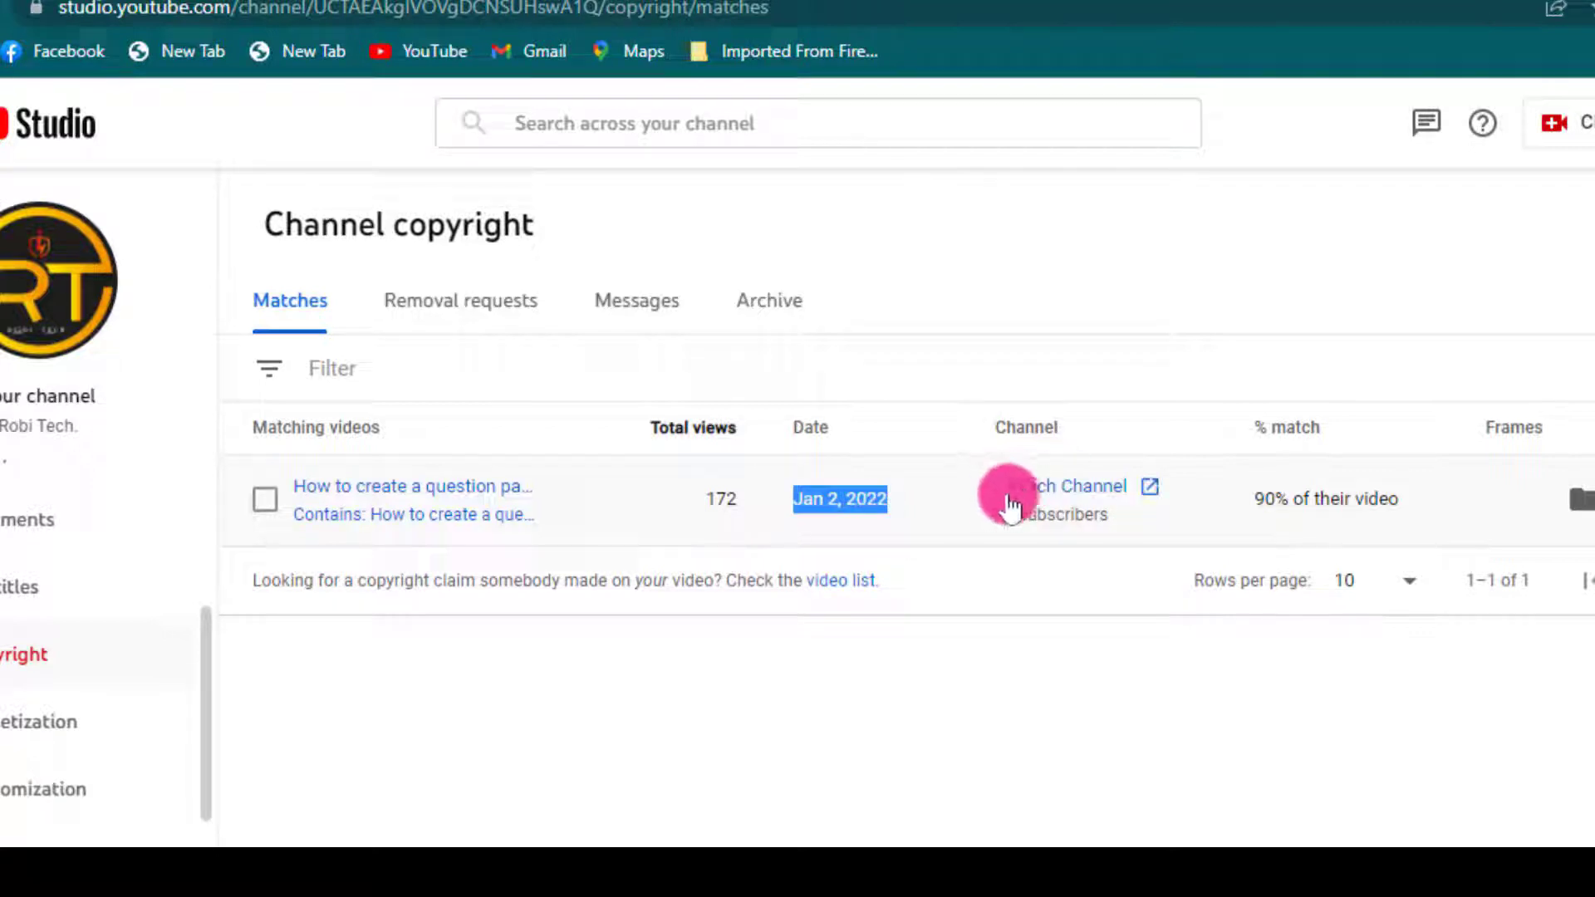
{"action": "left_click_drag", "start_coordinate": [1247, 502], "coordinate": [1485, 511]}
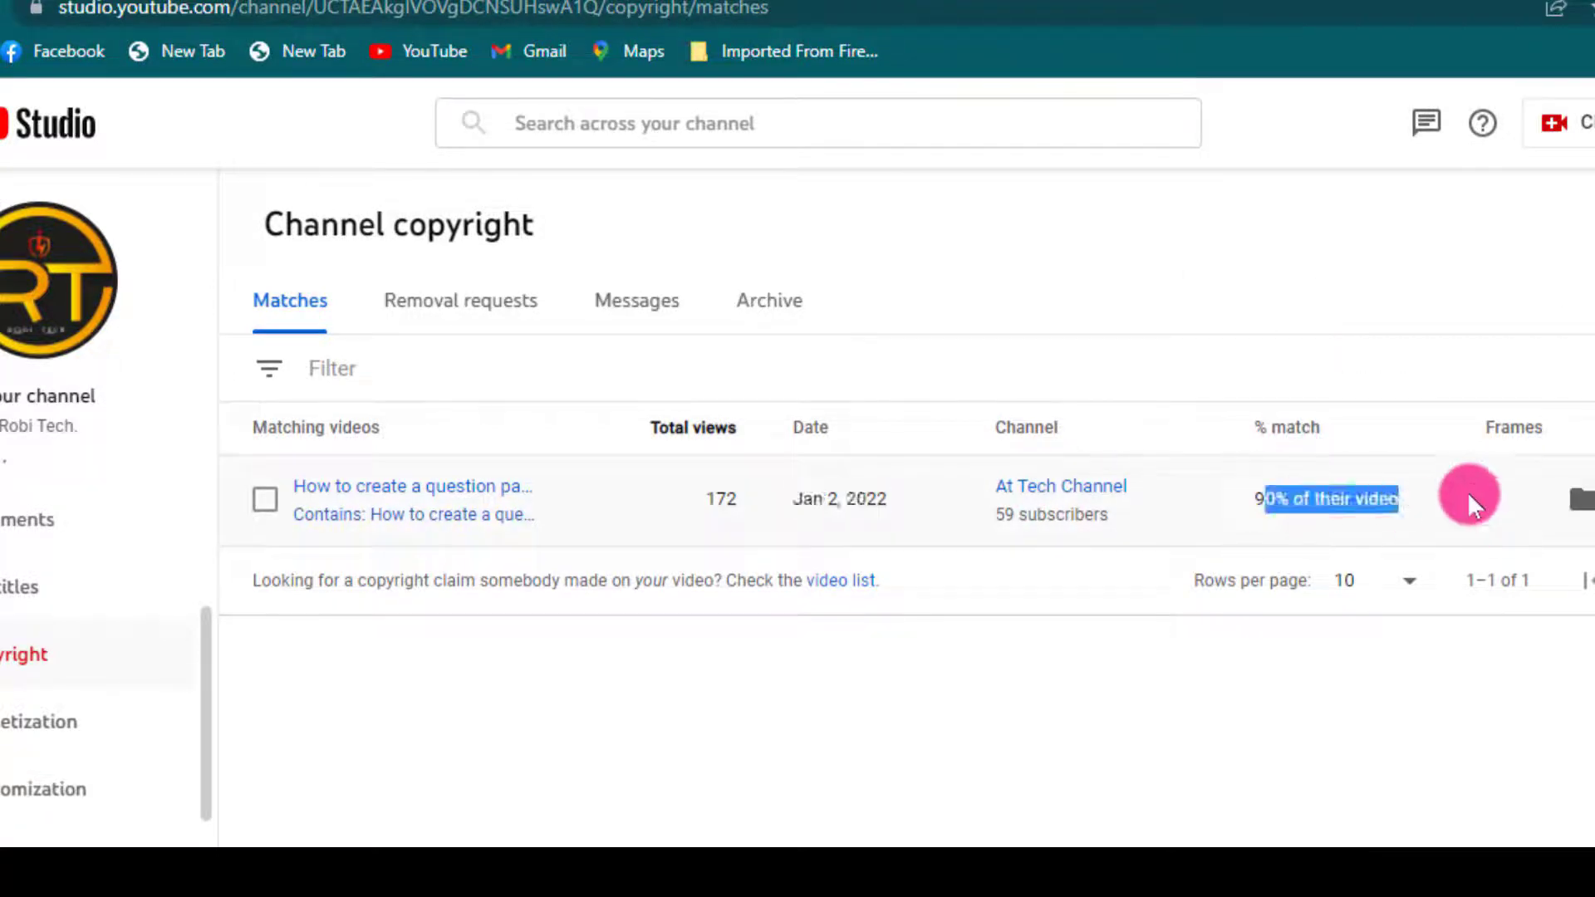
{"action": "left_click", "coordinate": [1467, 492]}
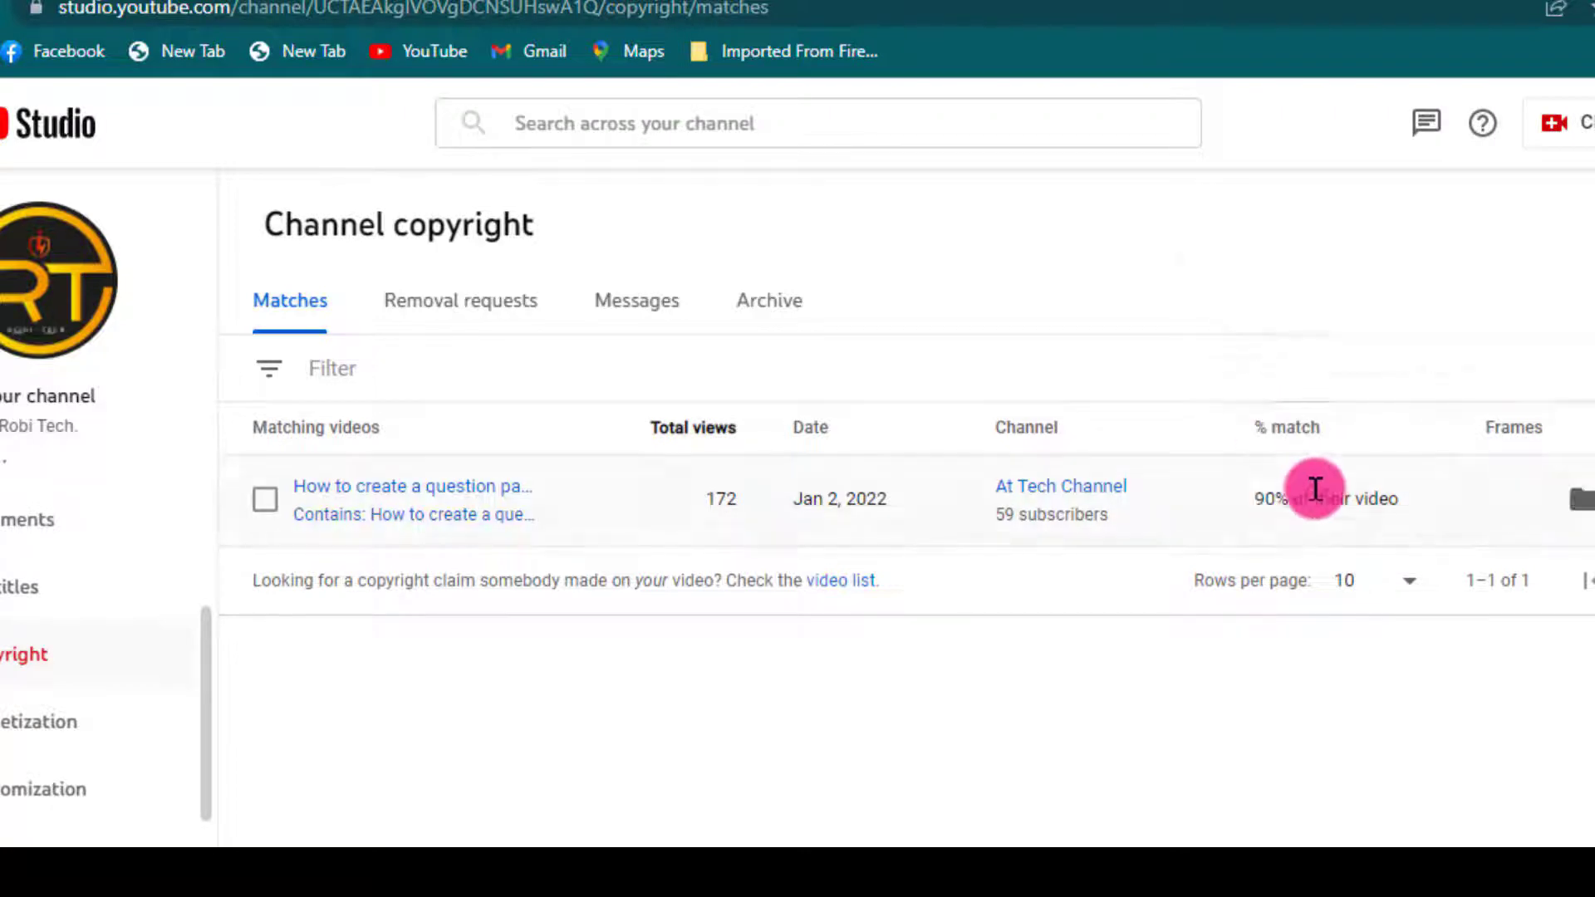
{"action": "mouse_move", "coordinate": [1290, 426]}
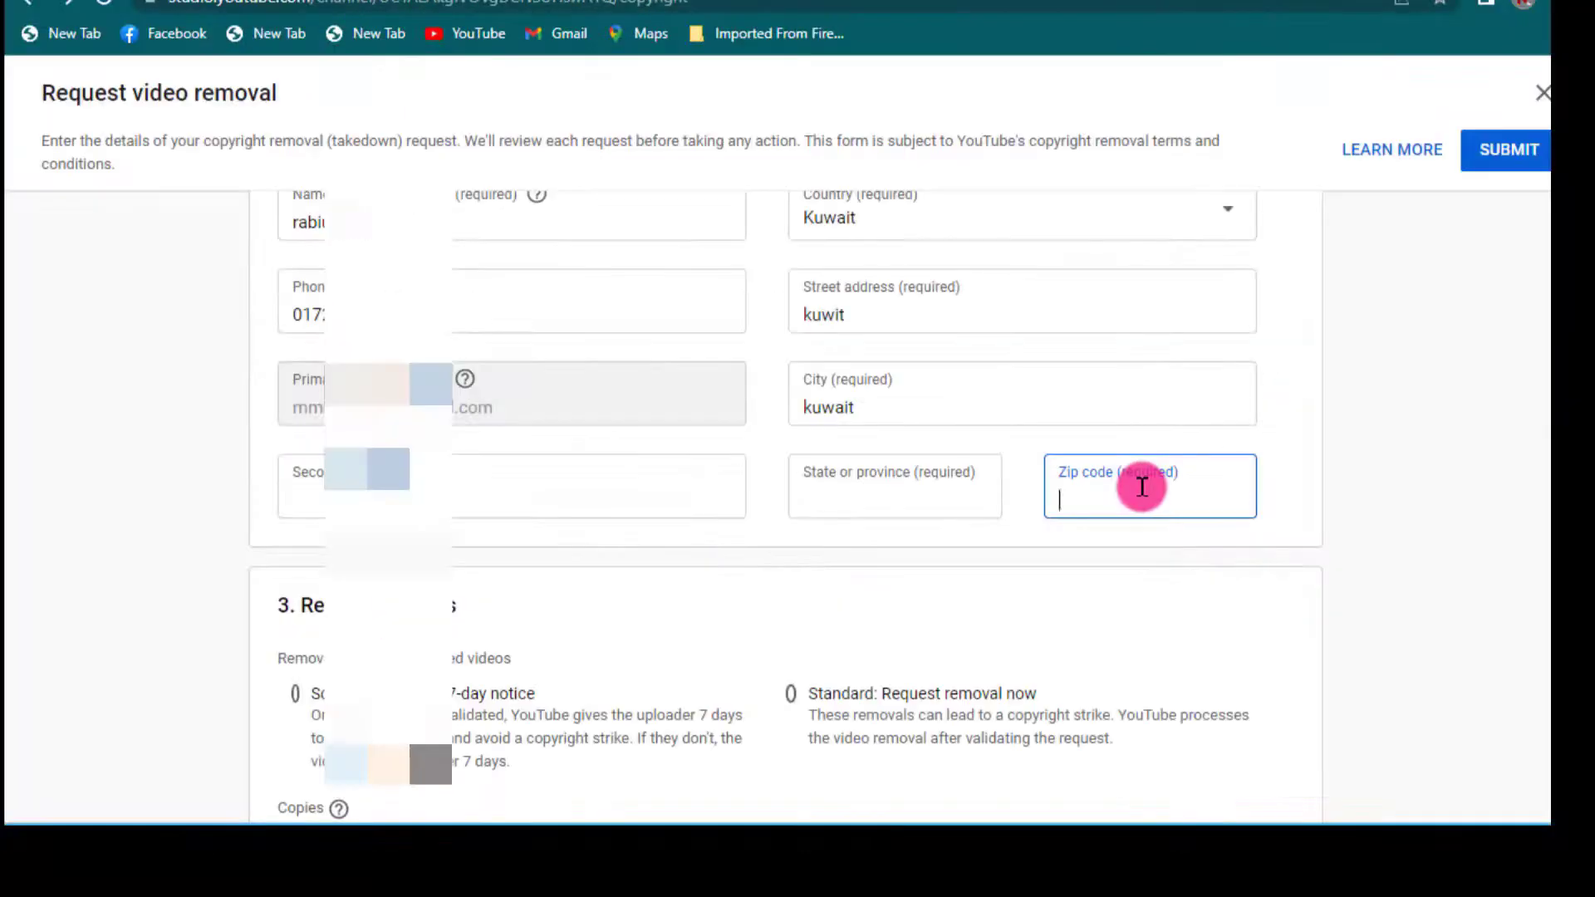
Step: Enter the copyright owner's zip code and state or province in the video removal request
{"action": "type", "text": "7388"}
{"action": "left_click", "coordinate": [860, 486]}
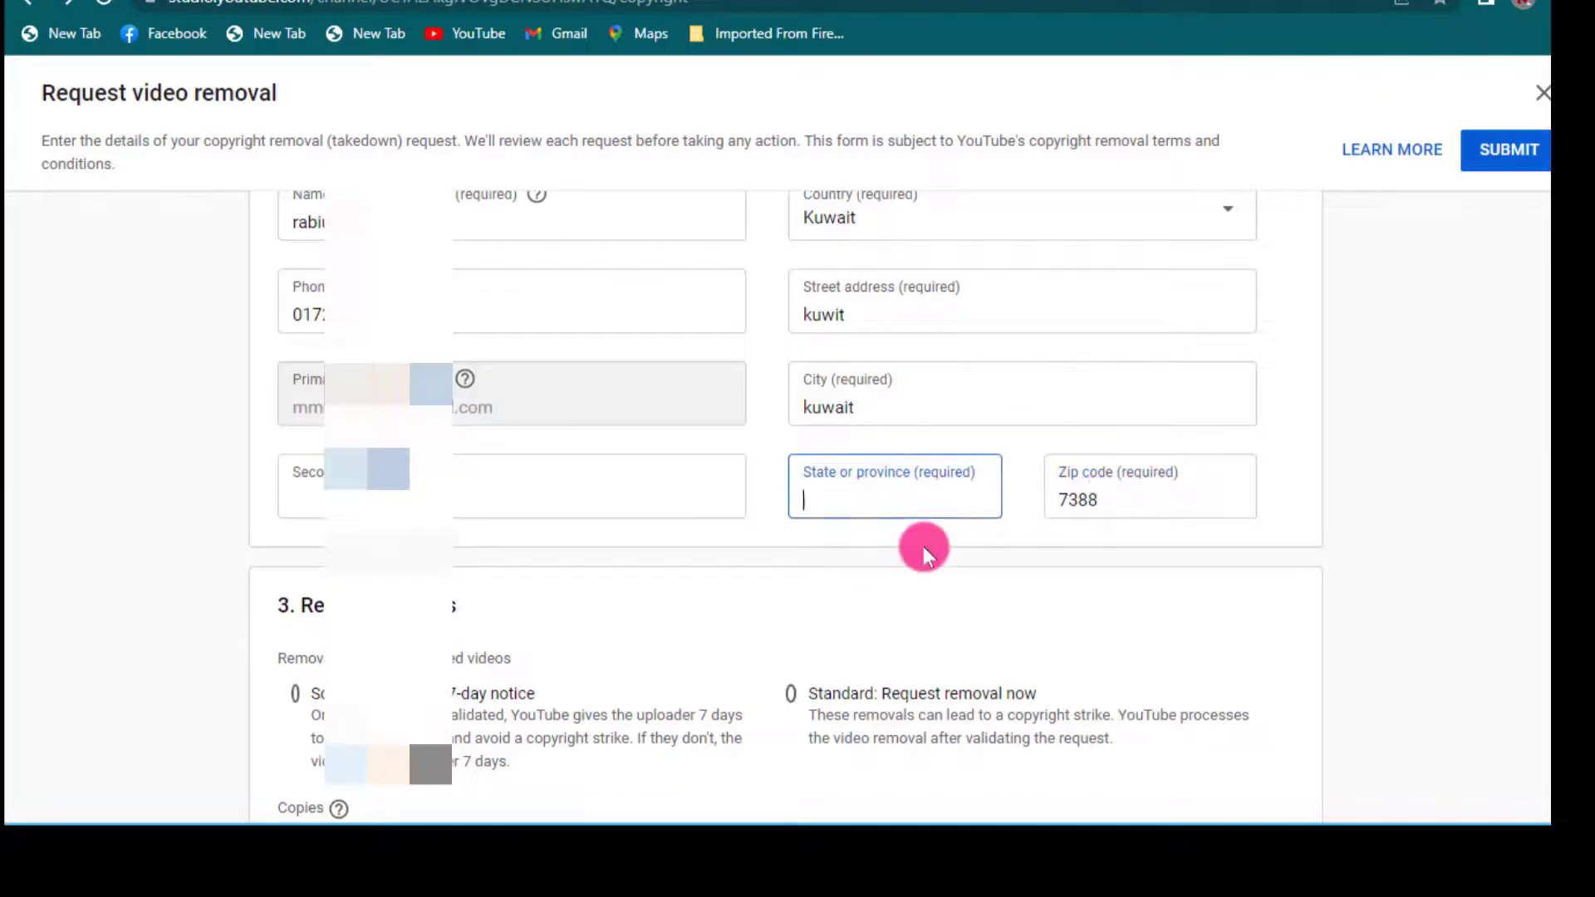
{"action": "type", "text": "kuwait"}
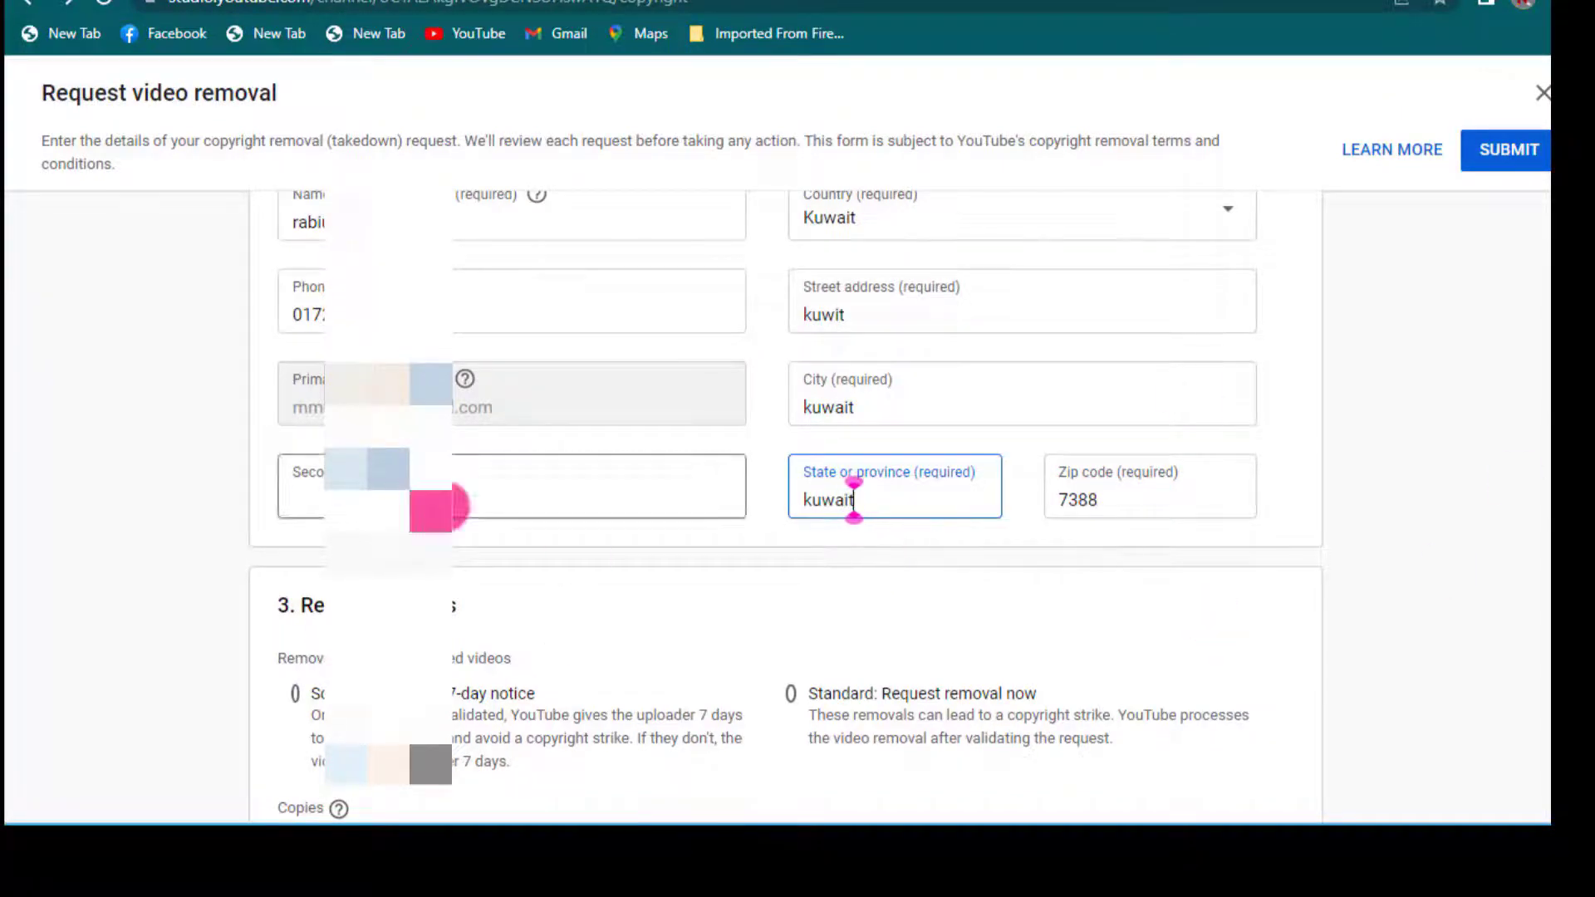
{"action": "scroll", "coordinate": [854, 482], "scroll_direction": "down", "scroll_amount": 5}
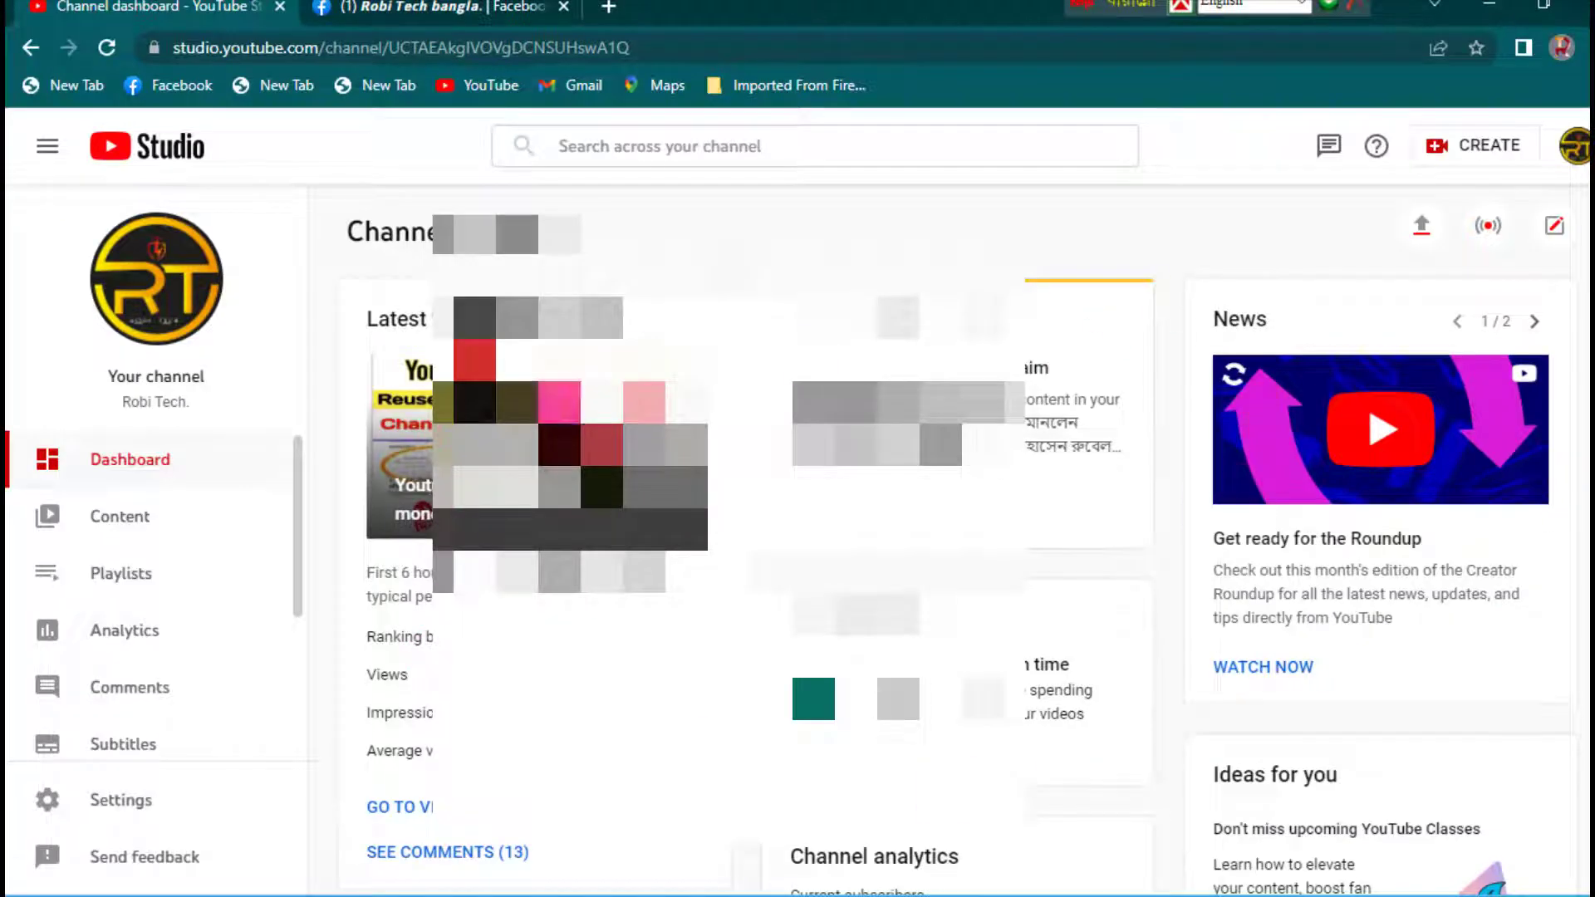
Step: Look over the channel dashboard and open the Copyright page with the matching videos
{"action": "scroll", "coordinate": [921, 539], "scroll_direction": "down", "scroll_amount": 5}
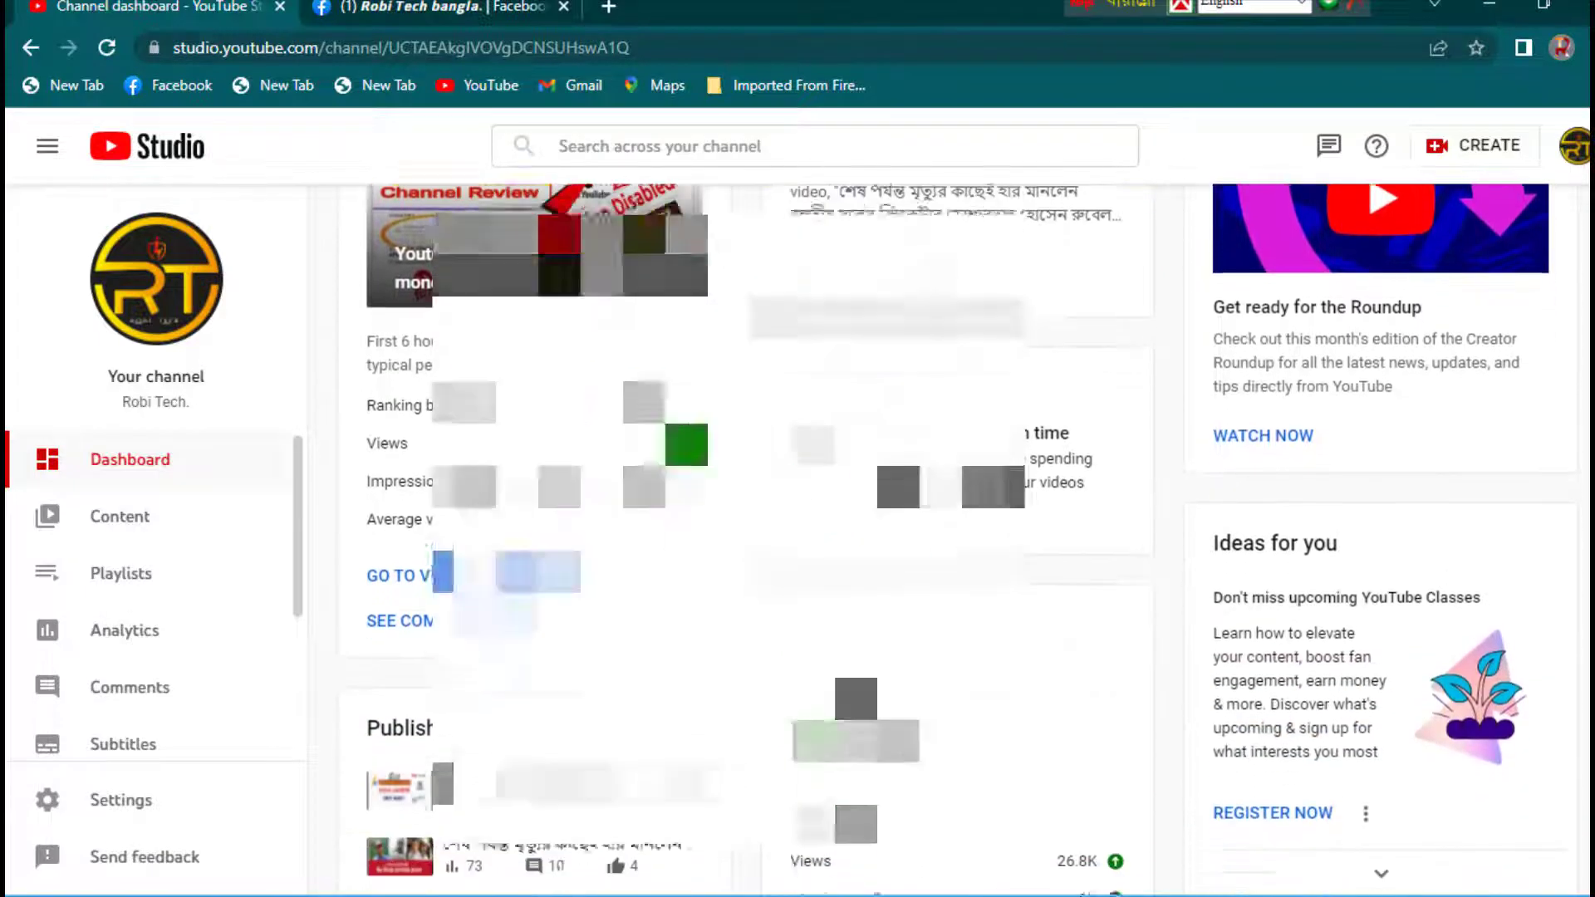
{"action": "scroll", "coordinate": [955, 540], "scroll_direction": "up", "scroll_amount": 2}
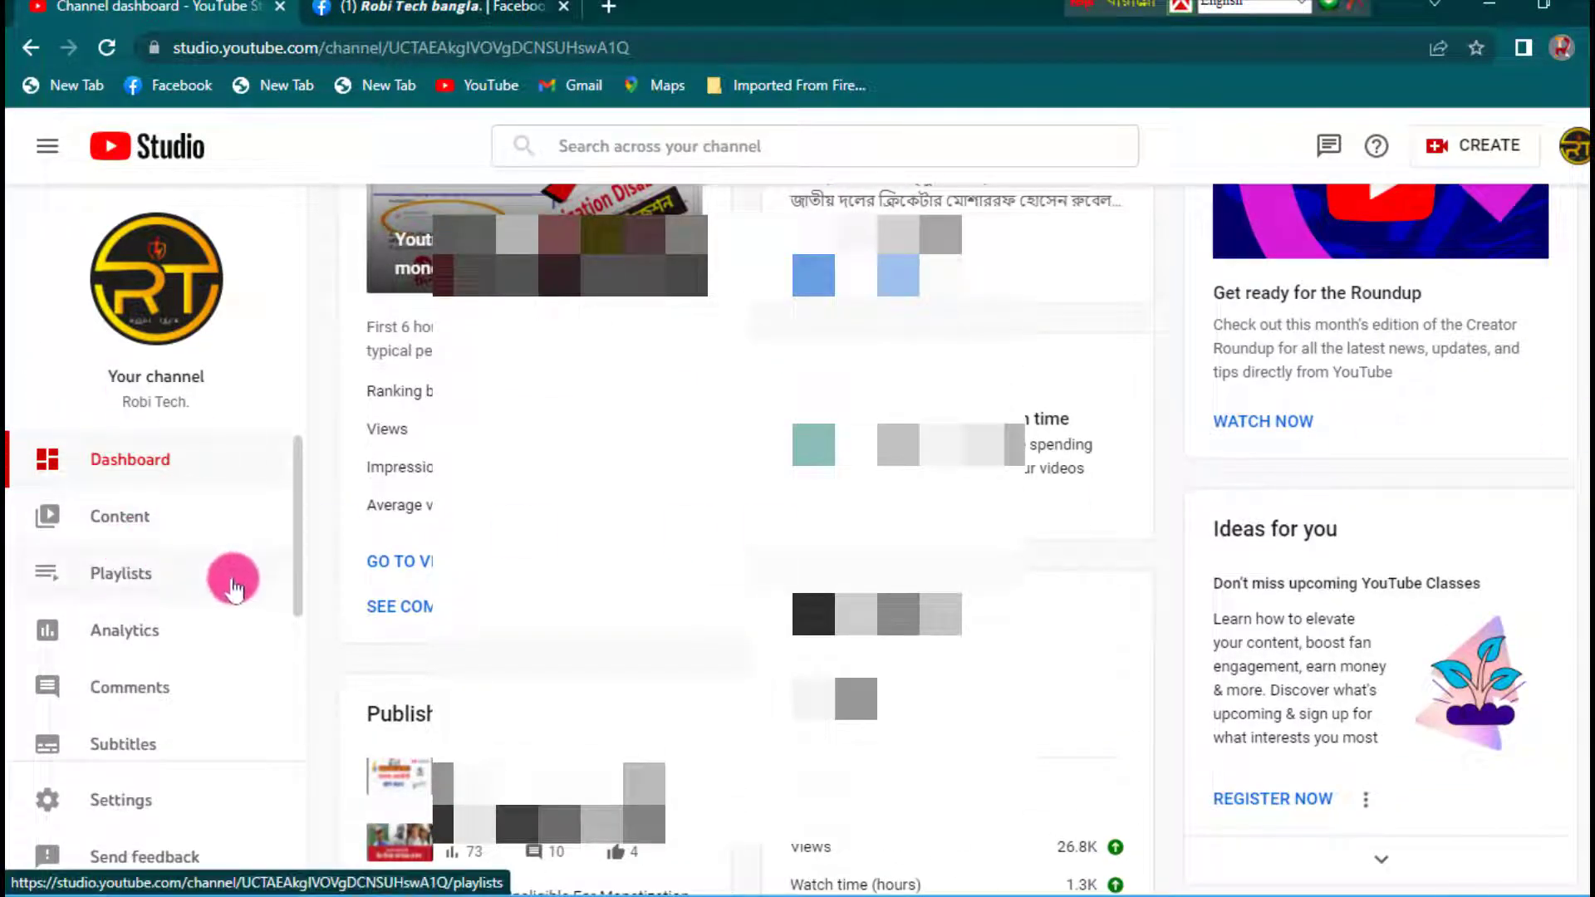
{"action": "left_click_drag", "start_coordinate": [303, 541], "coordinate": [305, 674]}
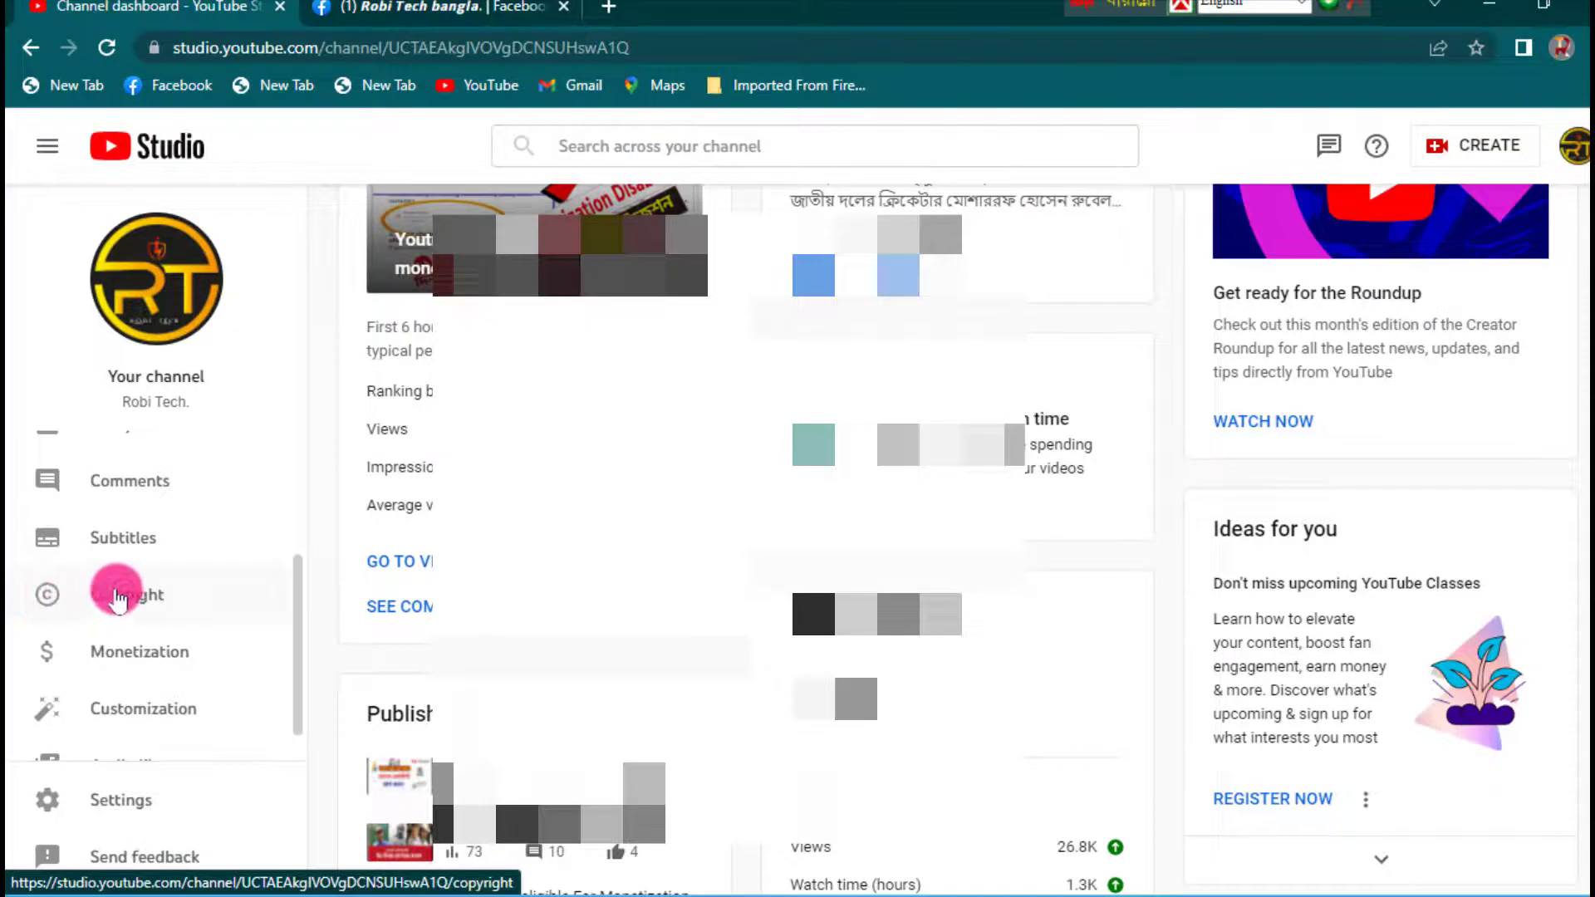
{"action": "left_click", "coordinate": [160, 604]}
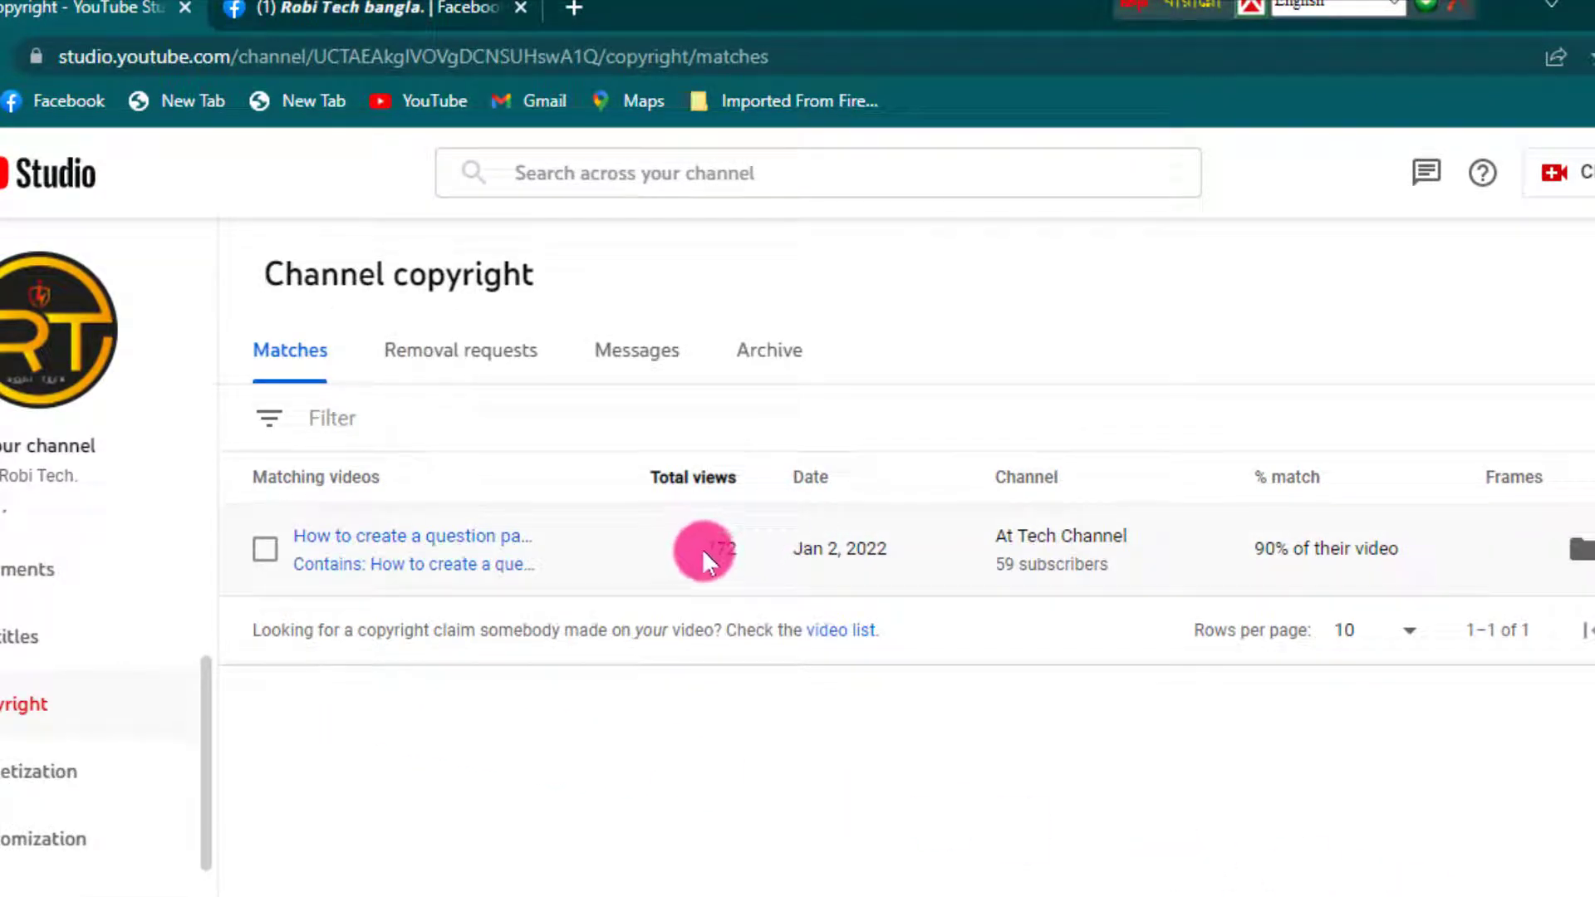
Step: Examine the matching video's total views, date and channel in the copyright matches list
{"action": "left_click_drag", "start_coordinate": [701, 548], "coordinate": [754, 551]}
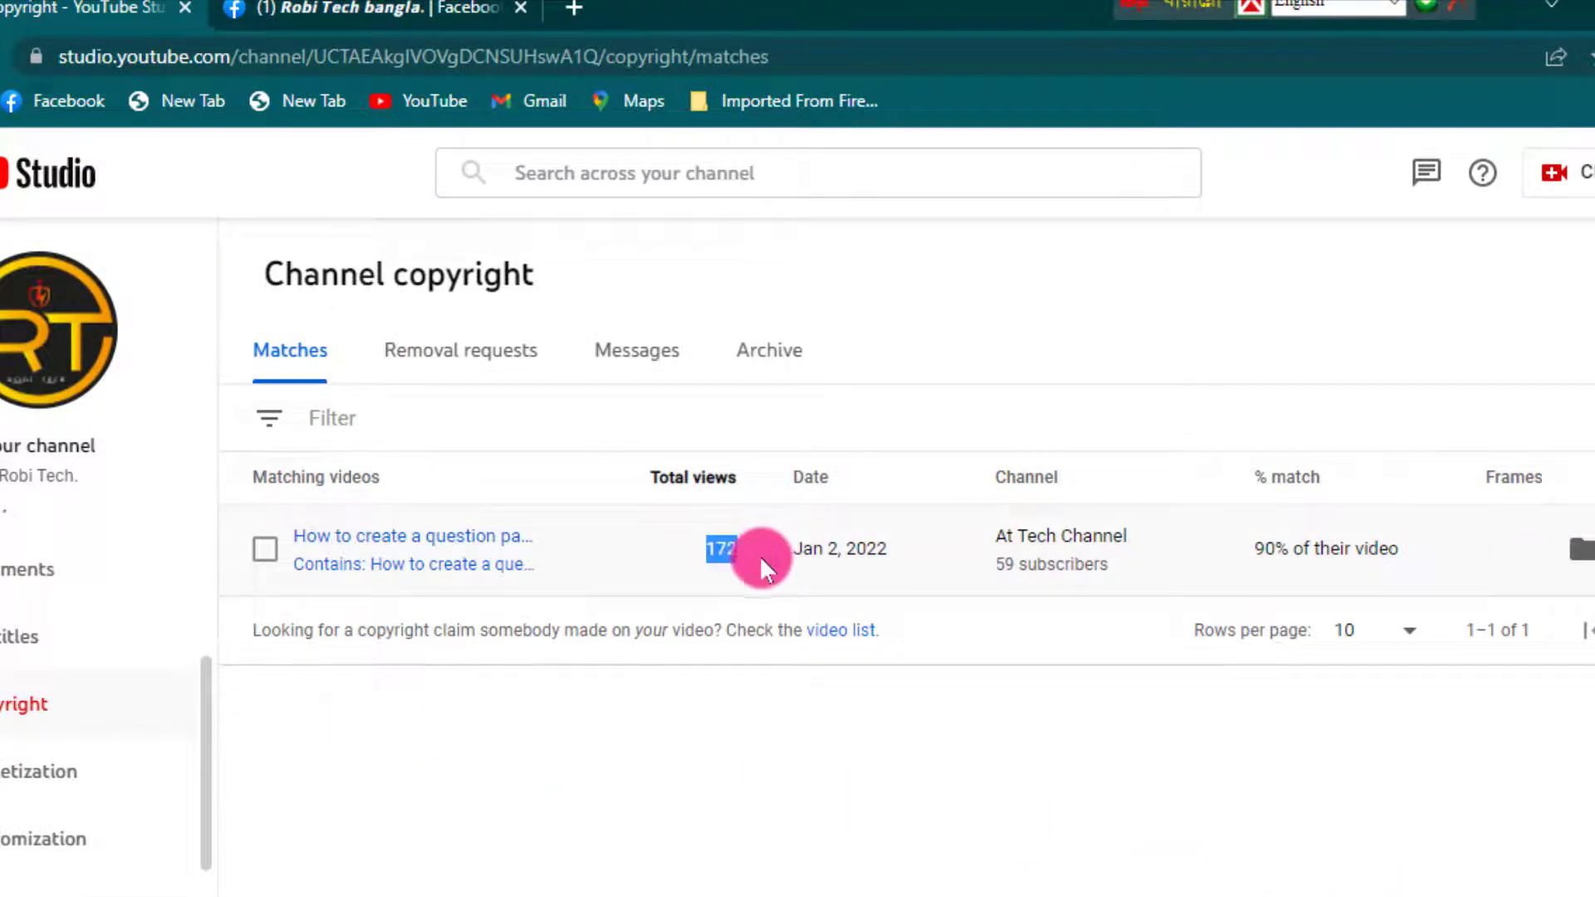
{"action": "left_click", "coordinate": [759, 554]}
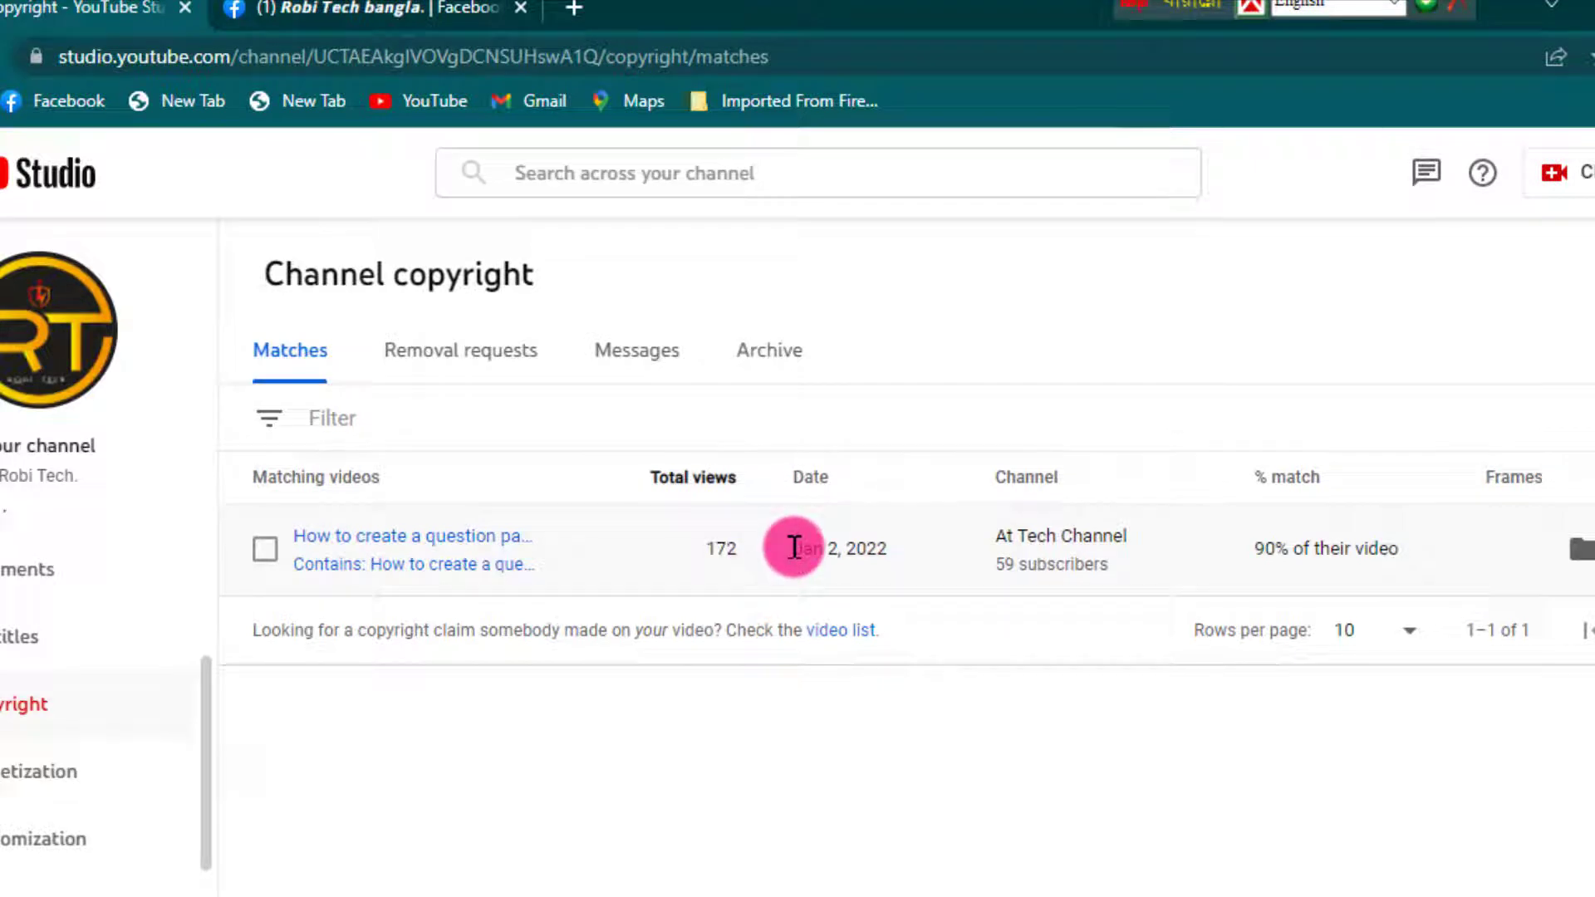
{"action": "left_click_drag", "start_coordinate": [794, 547], "coordinate": [890, 563]}
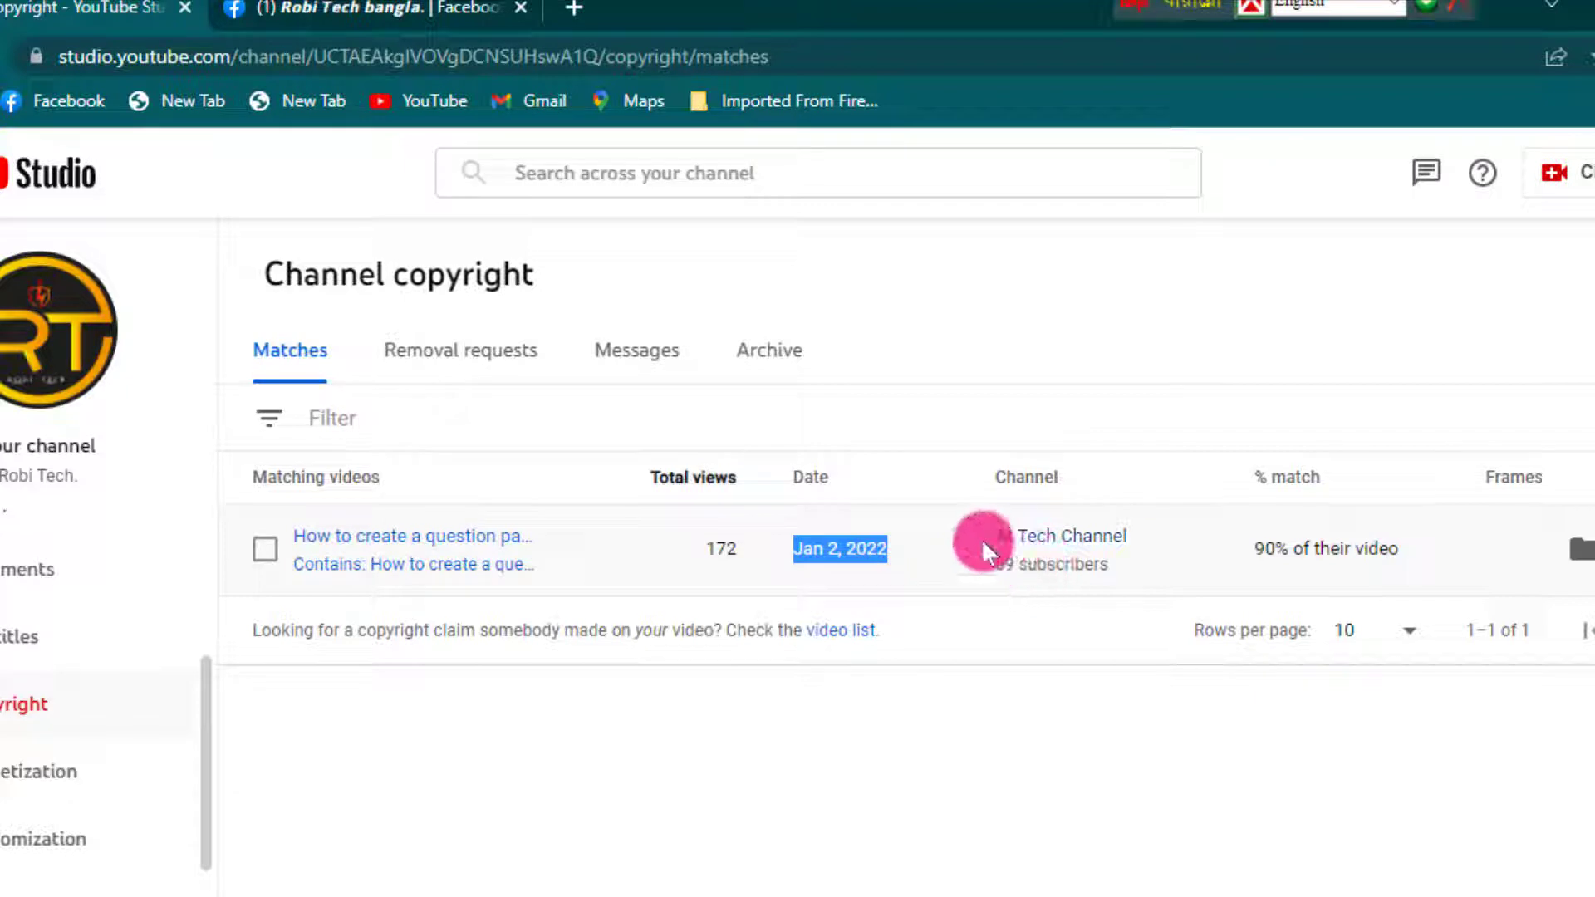
{"action": "mouse_move", "coordinate": [993, 544]}
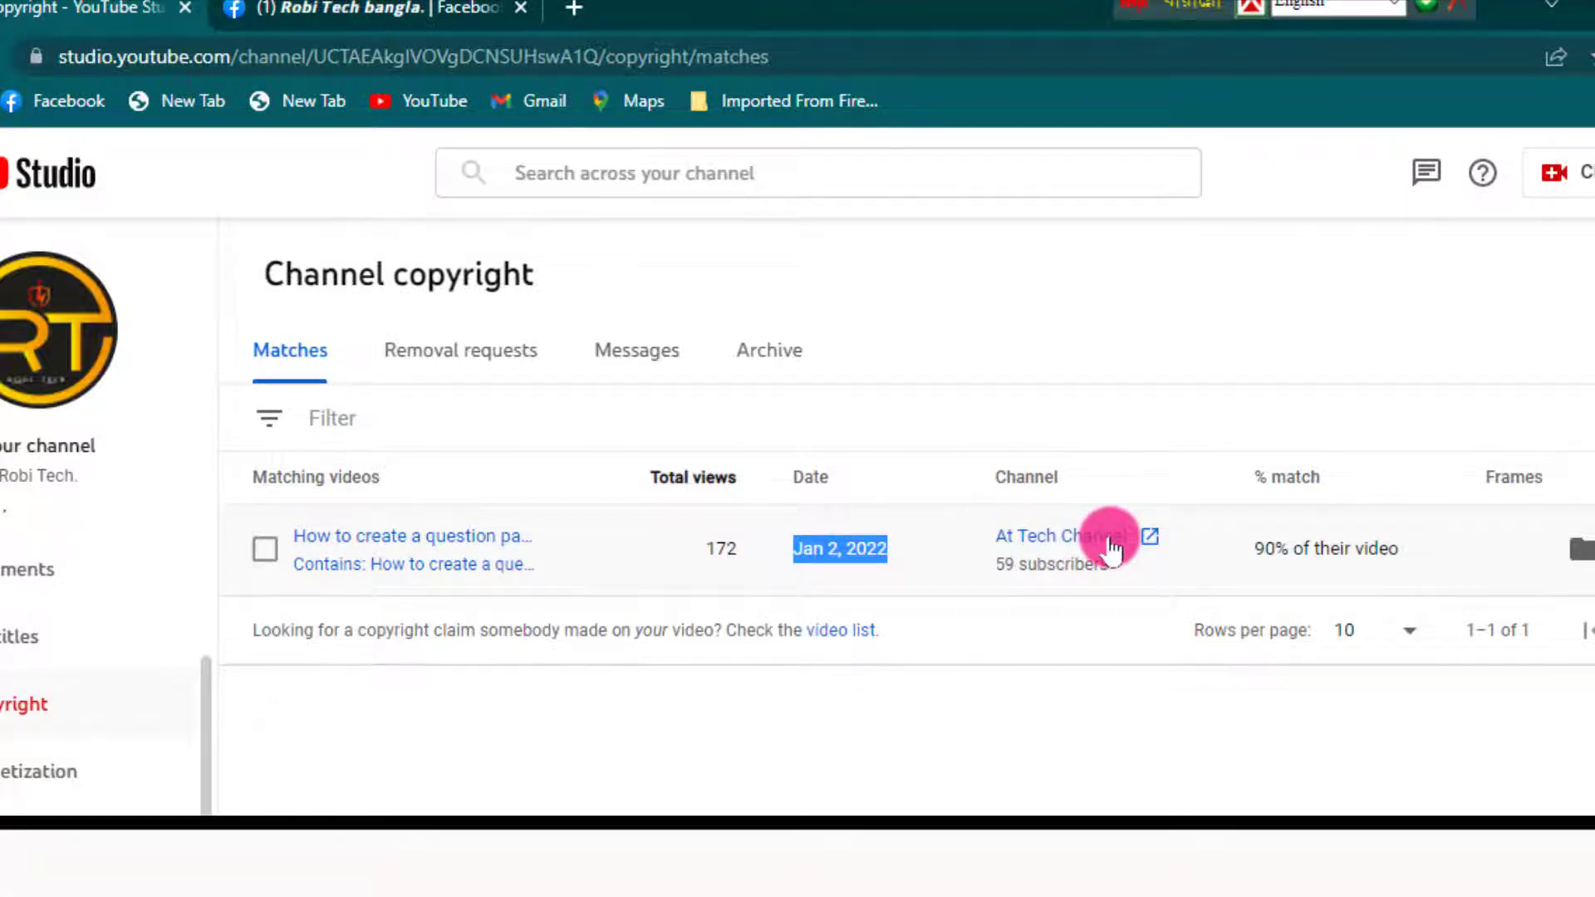
{"action": "mouse_move", "coordinate": [1299, 477]}
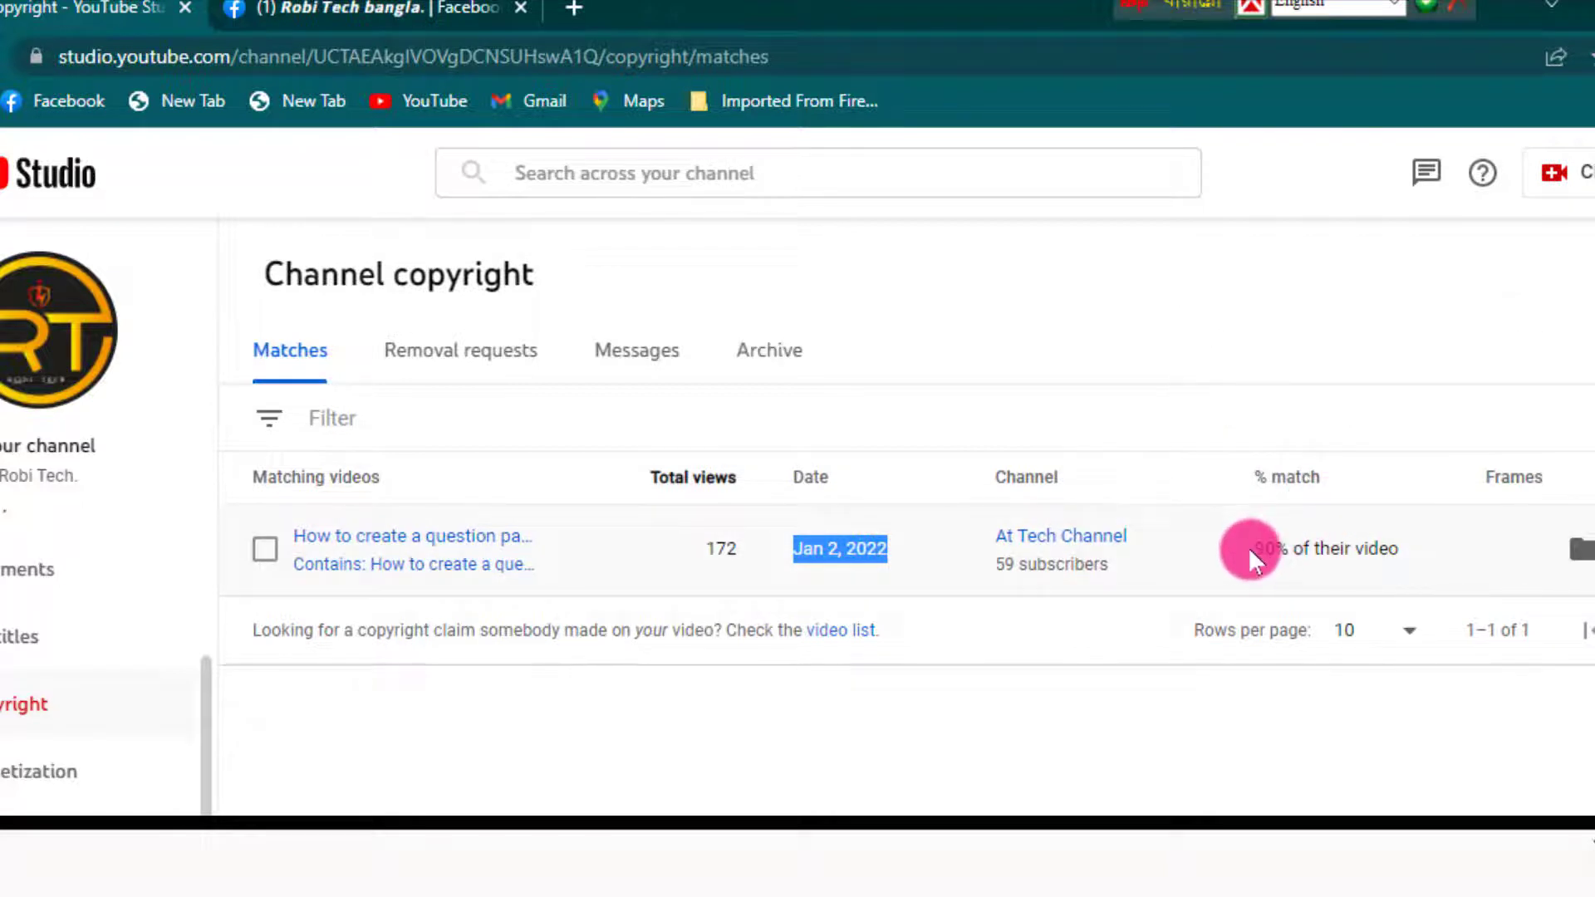
Step: Examine the matching video's % match value and read the explanation of the % match column
{"action": "left_click_drag", "start_coordinate": [1265, 548], "coordinate": [1485, 561]}
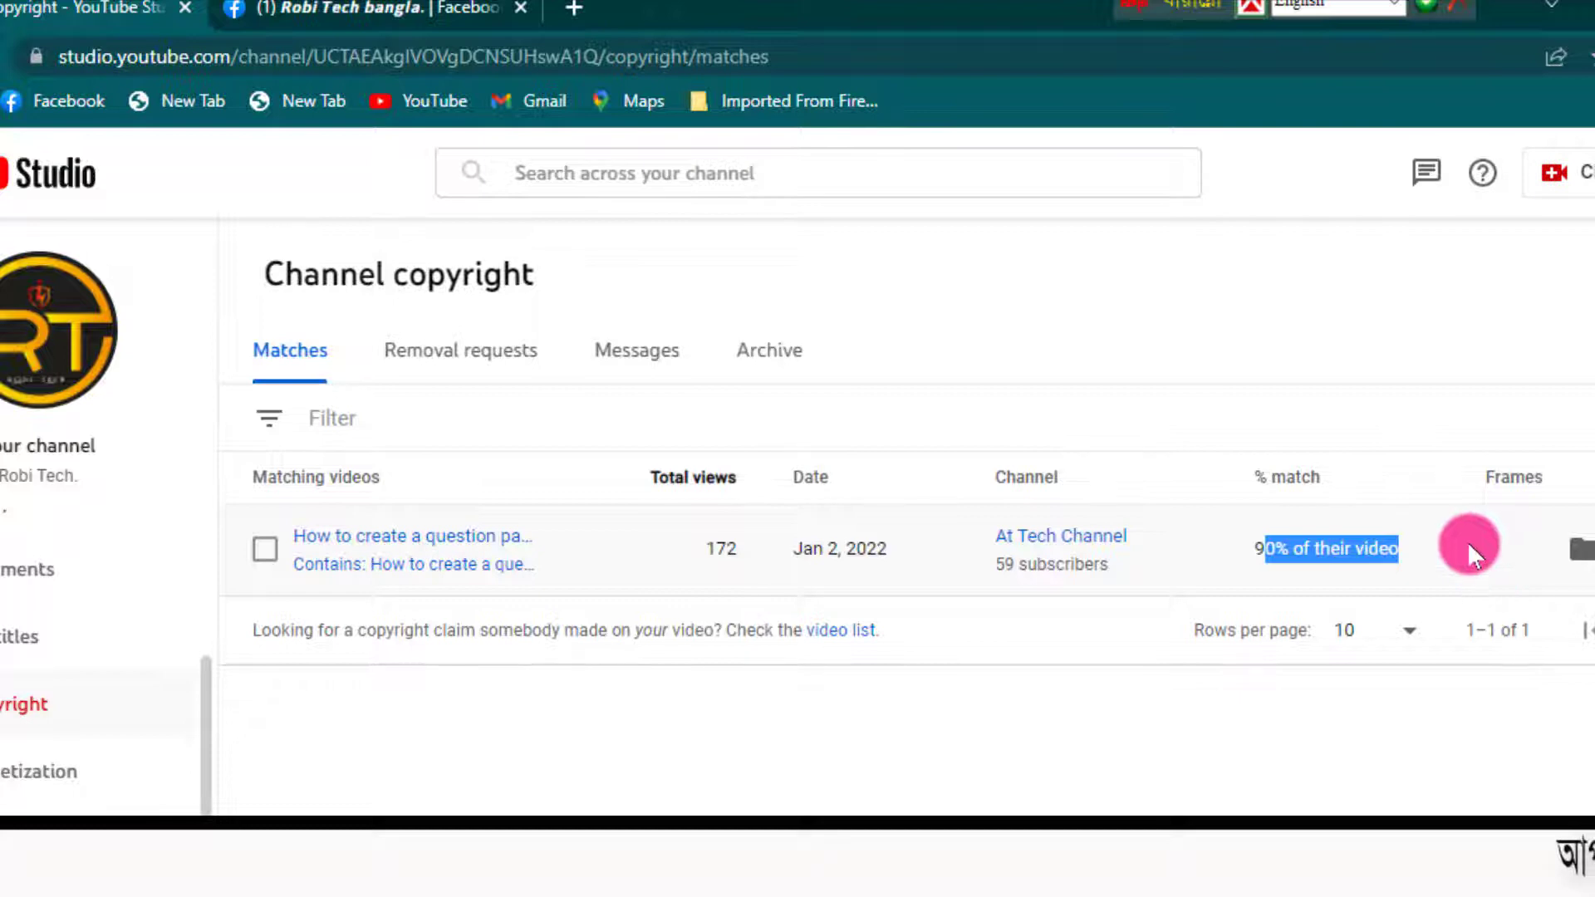
{"action": "left_click", "coordinate": [1464, 541]}
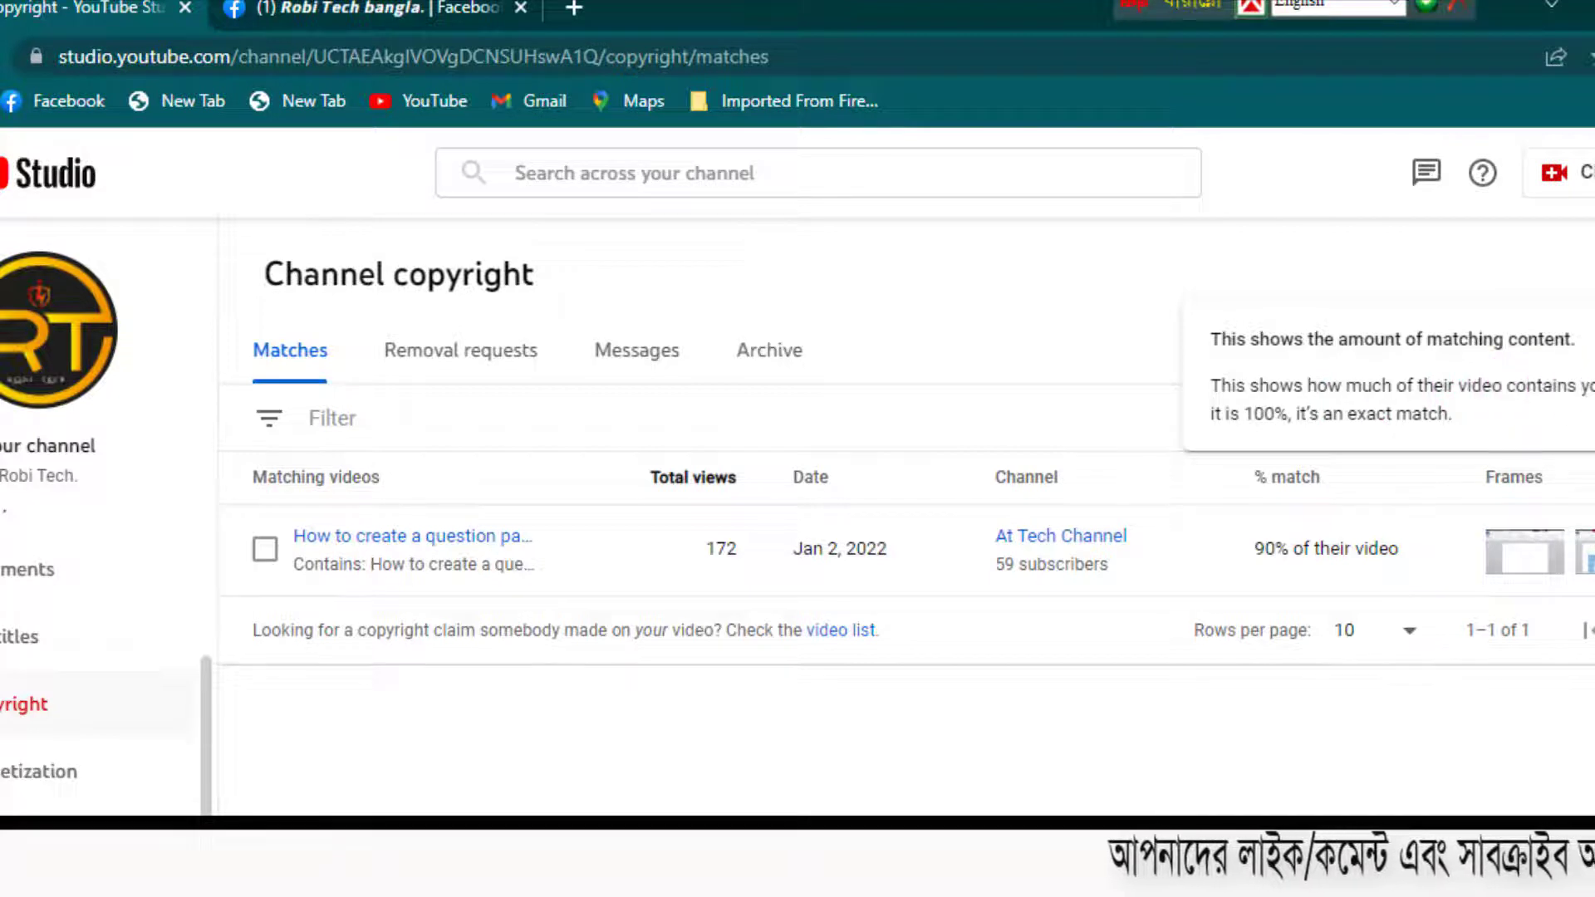
{"action": "mouse_move", "coordinate": [1290, 475]}
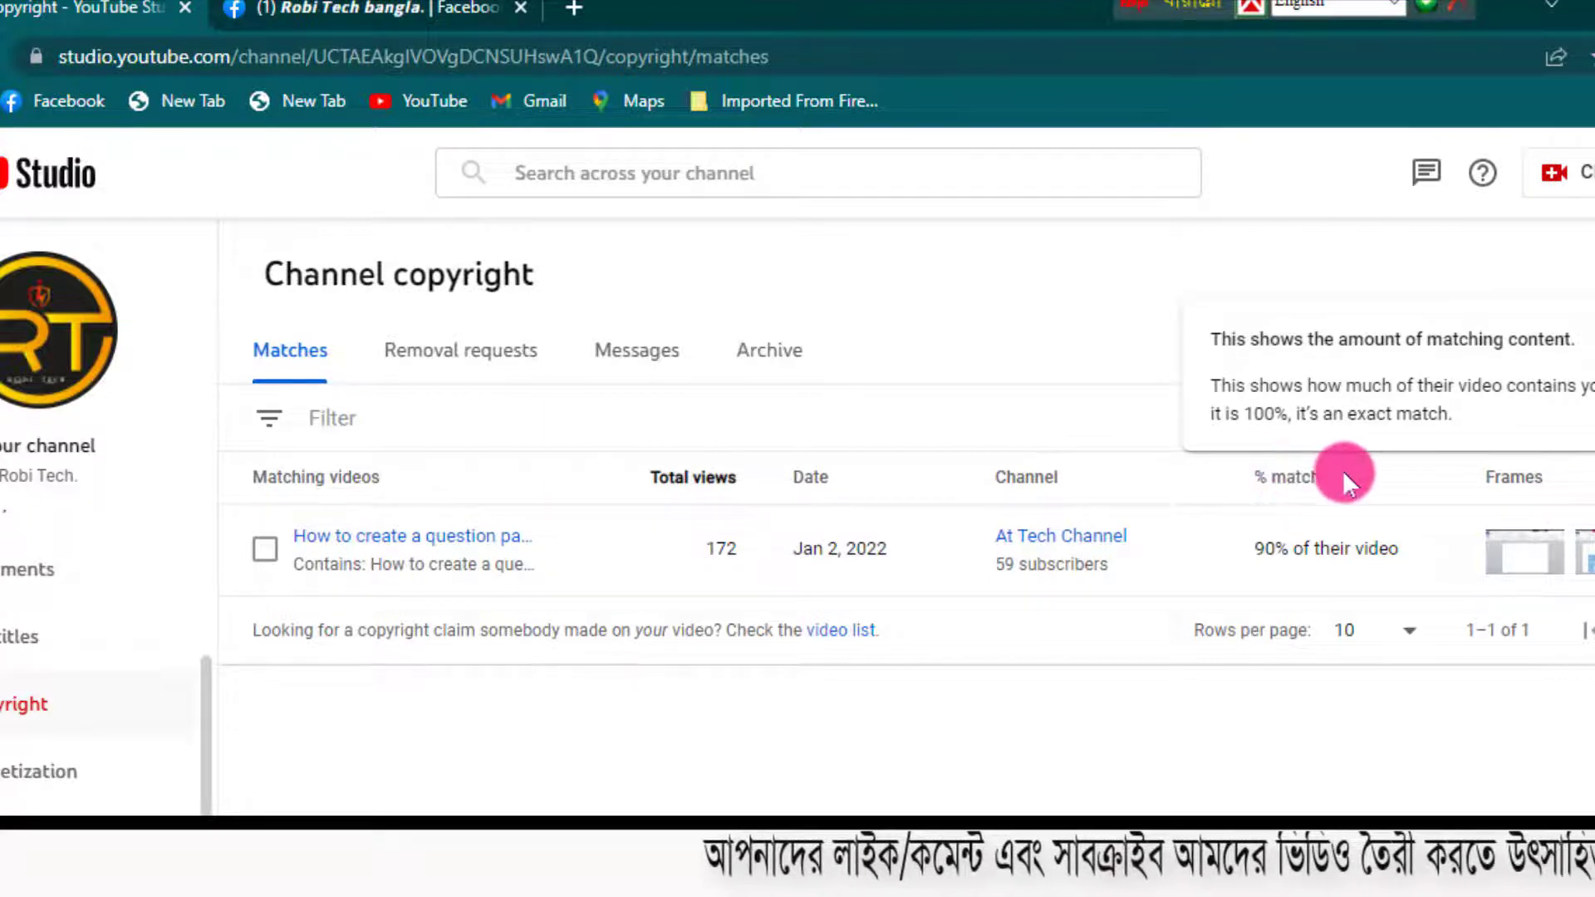
{"action": "double_click", "coordinate": [1307, 509]}
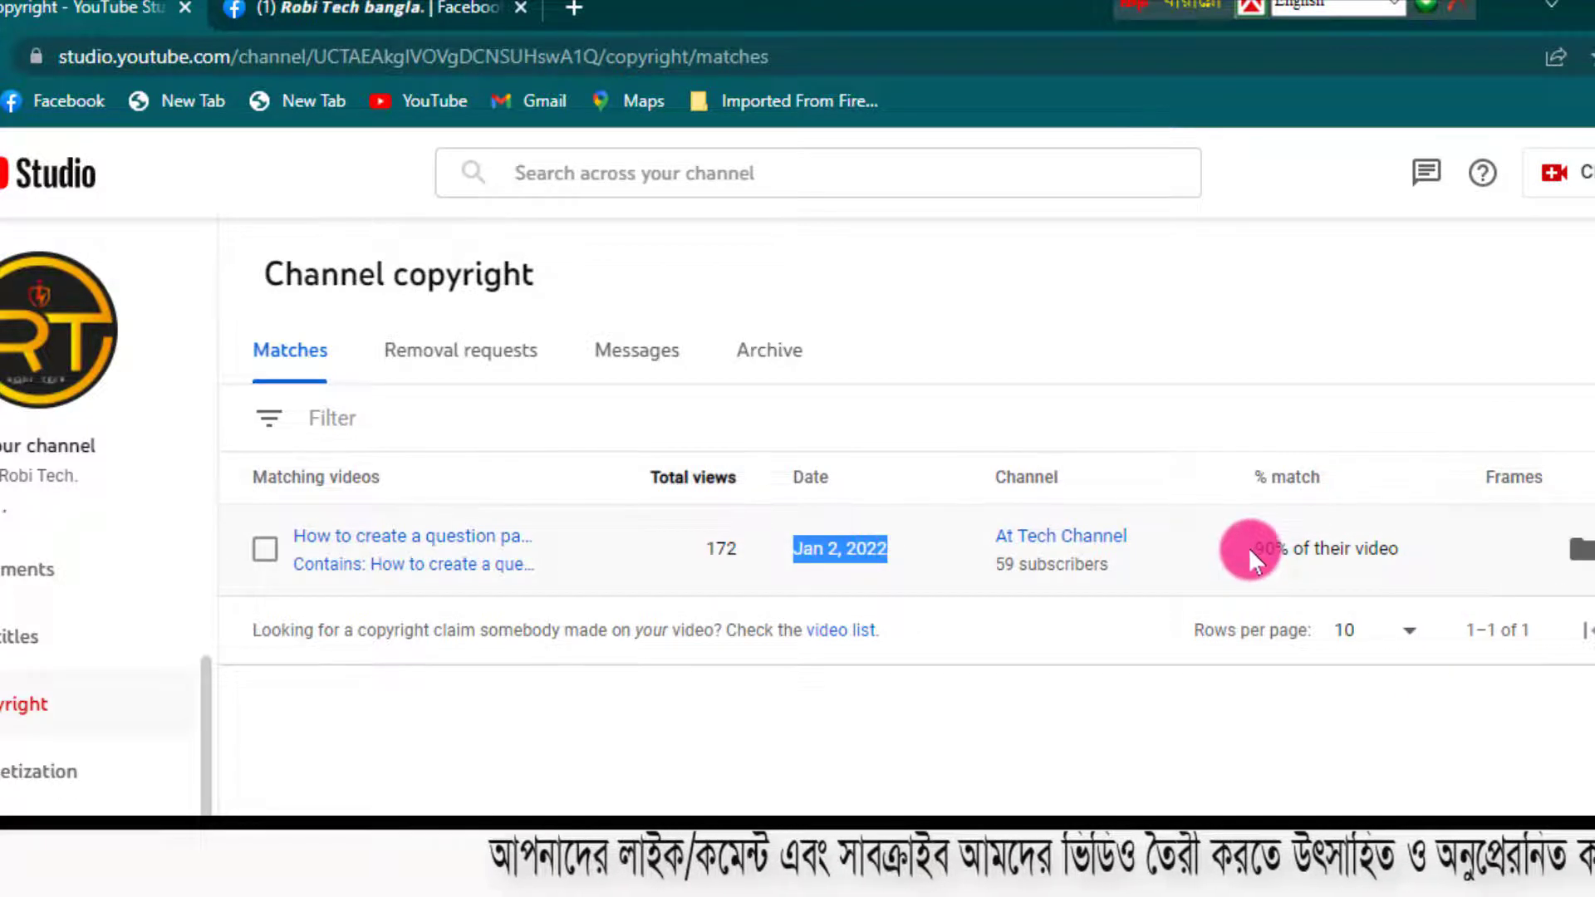
{"action": "left_click_drag", "start_coordinate": [1262, 548], "coordinate": [1485, 564]}
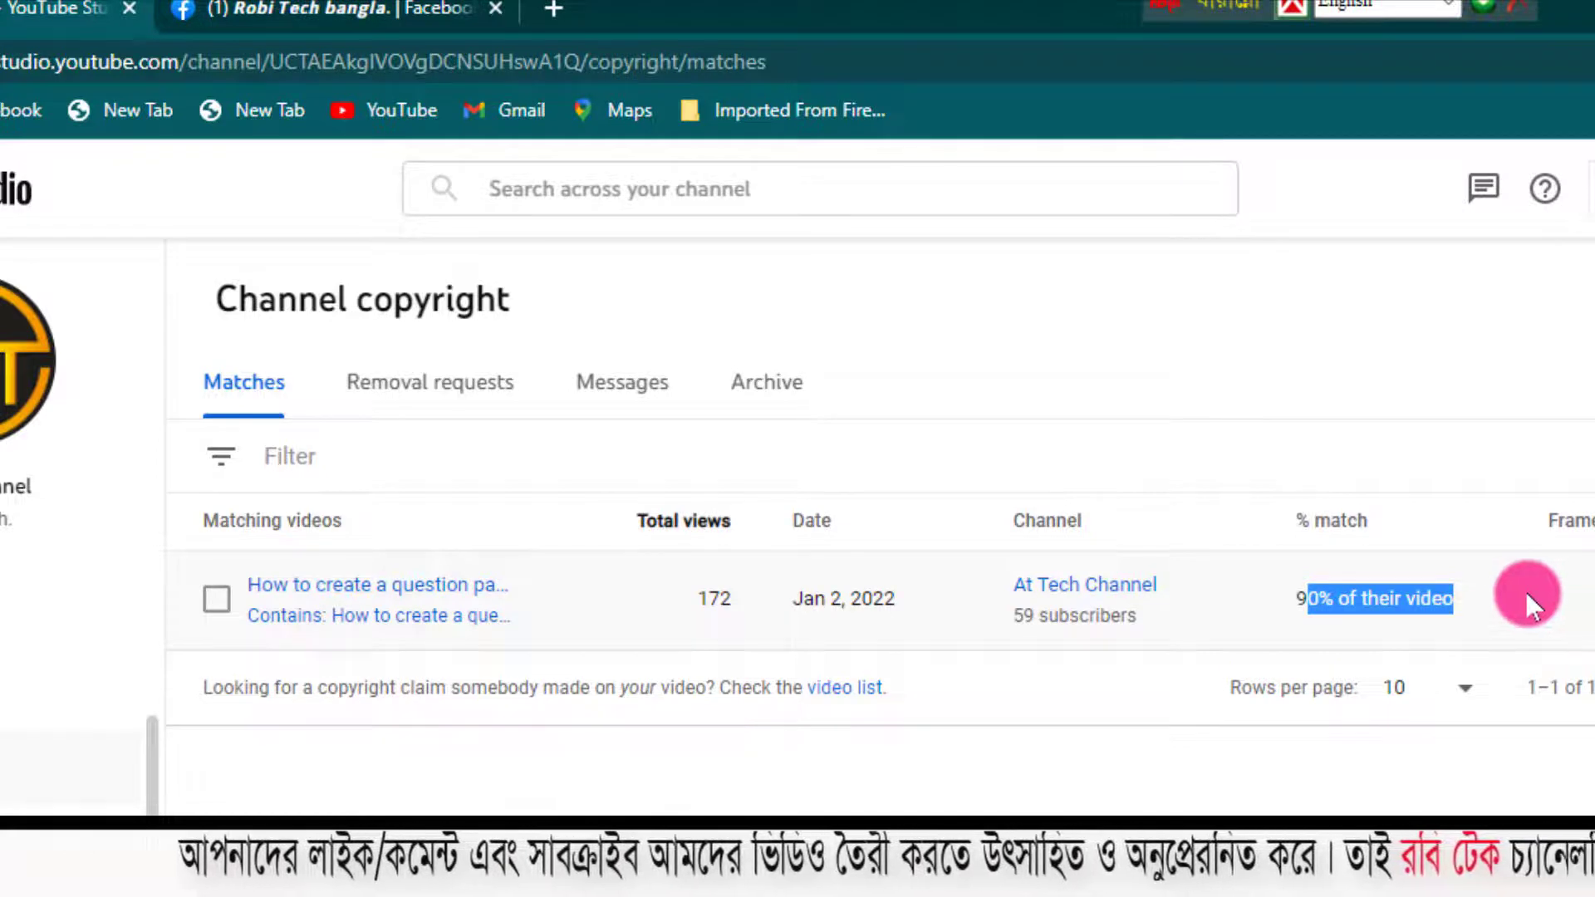
{"action": "left_click", "coordinate": [1519, 593]}
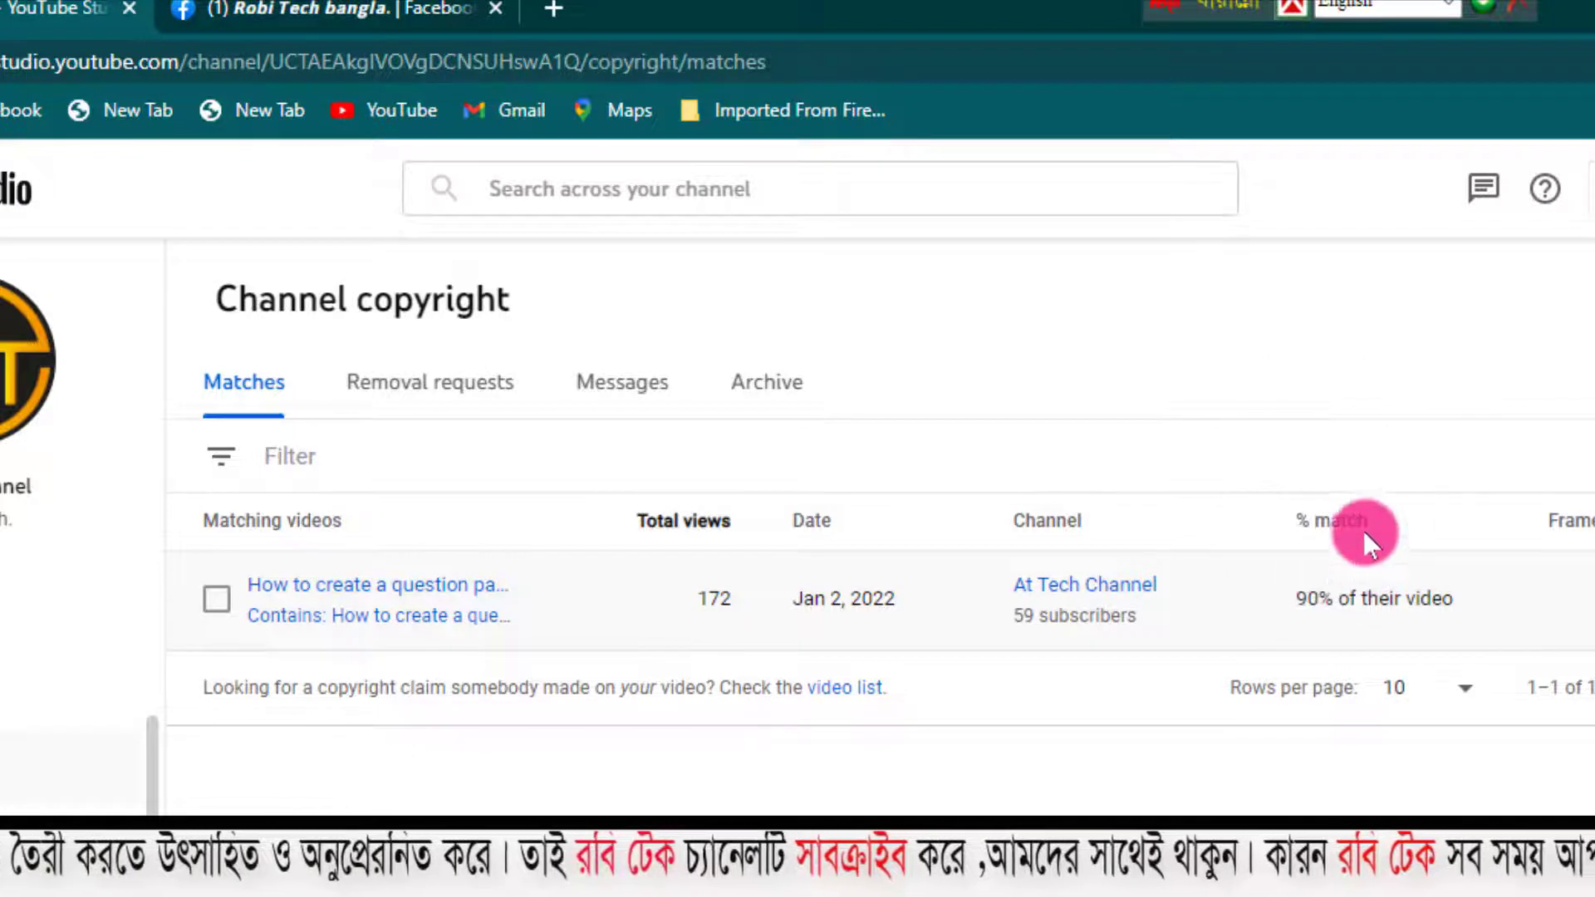
{"action": "mouse_move", "coordinate": [1356, 517]}
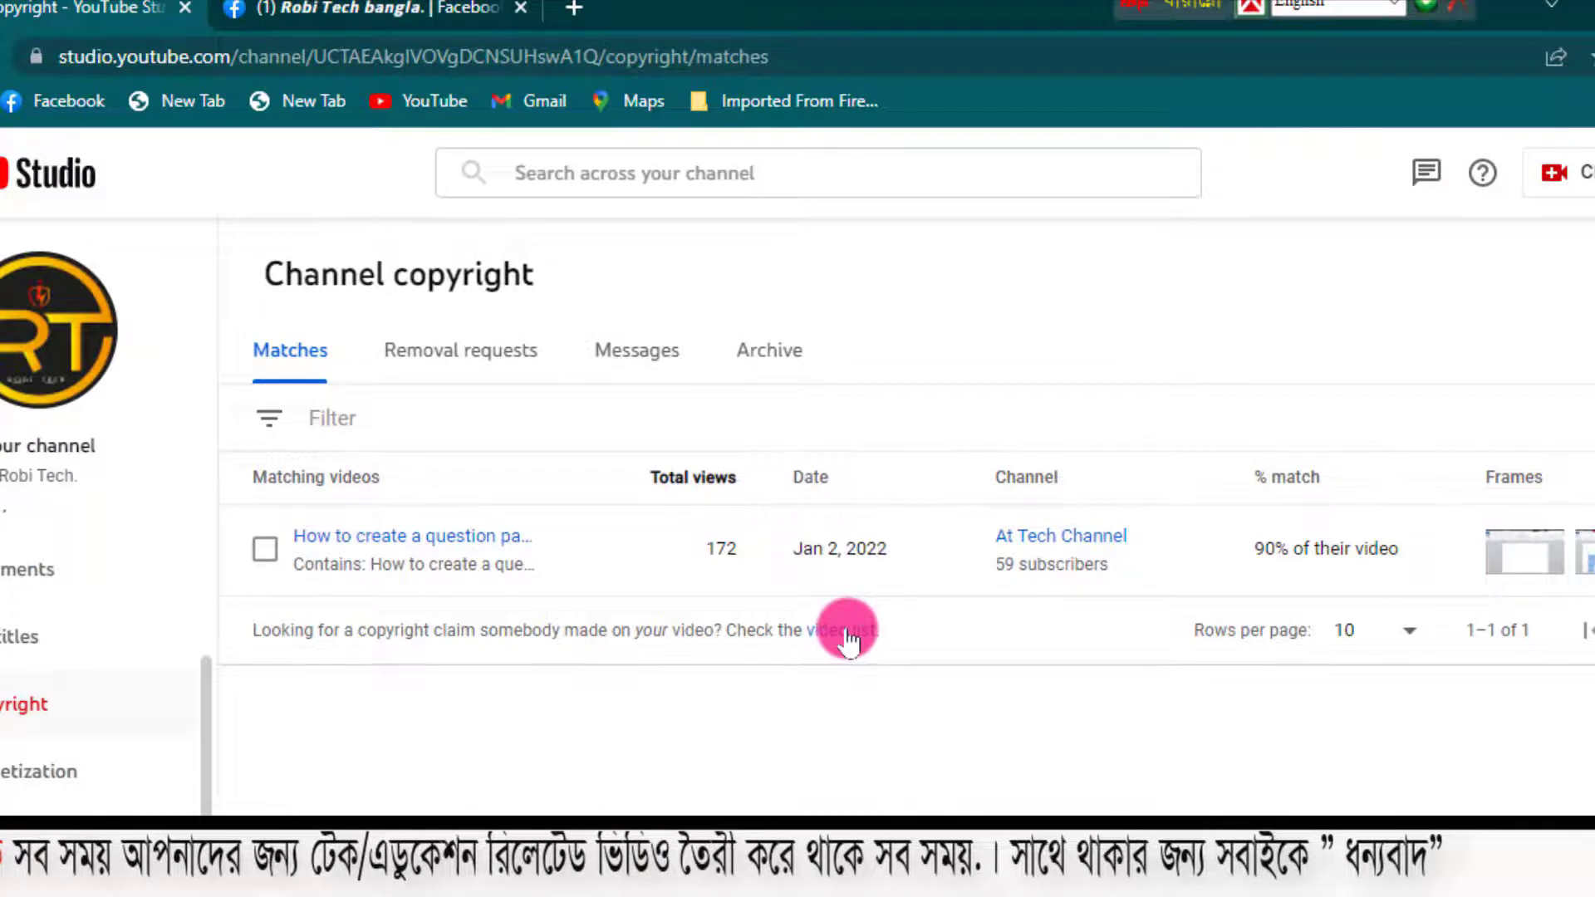
Step: View the channel's video list filtered by copyright claims, and return to the copyright matches
{"action": "left_click", "coordinate": [848, 631]}
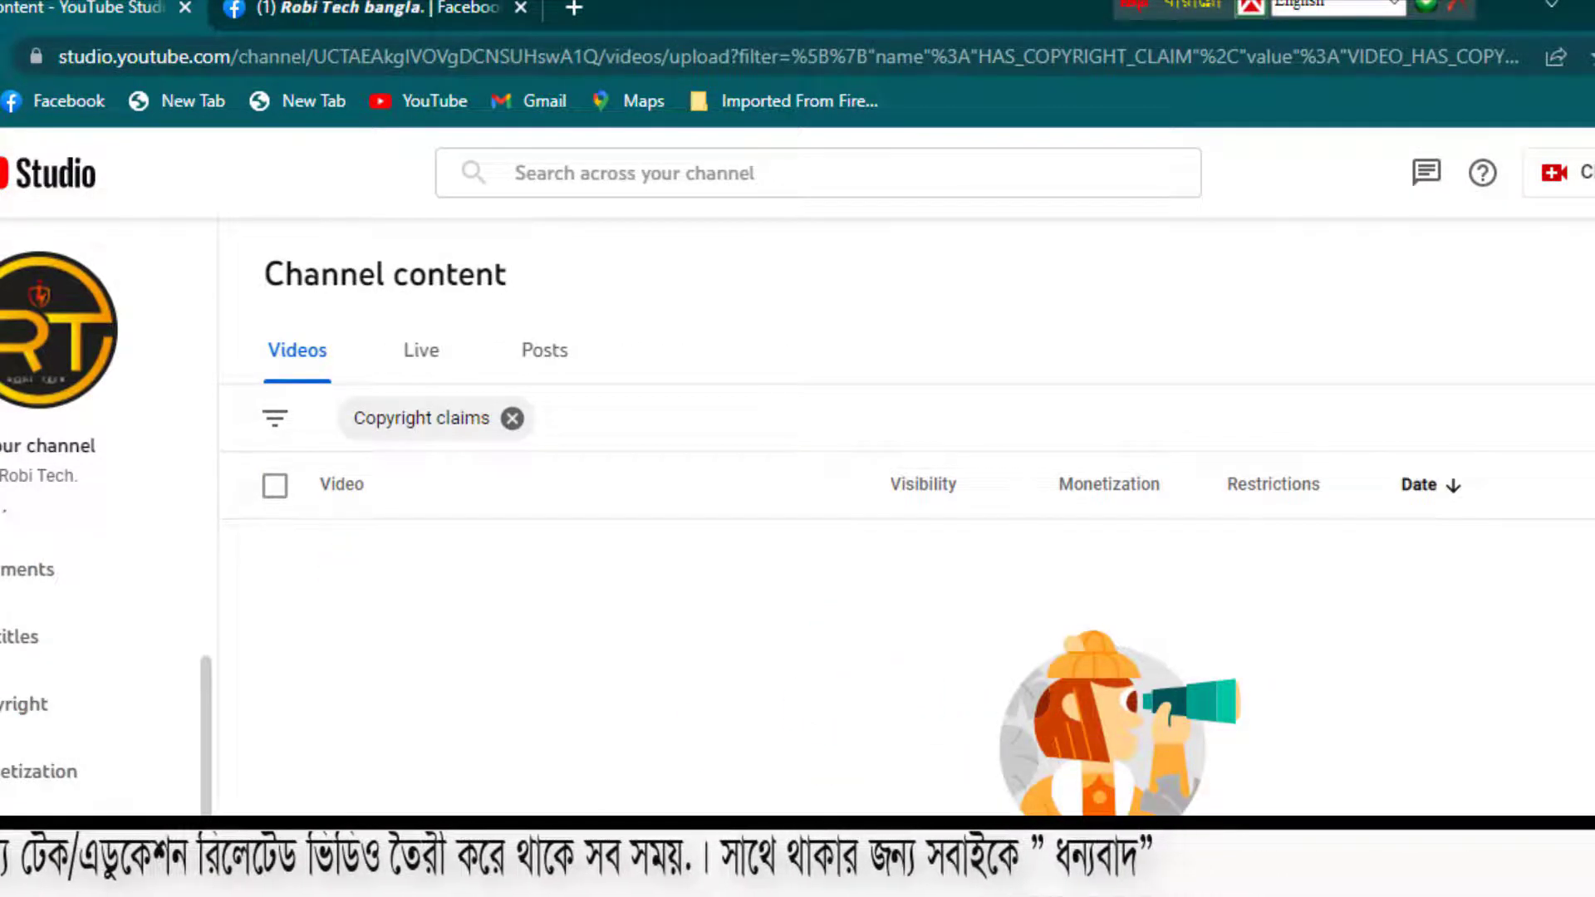
{"action": "key", "text": "alt+Left"}
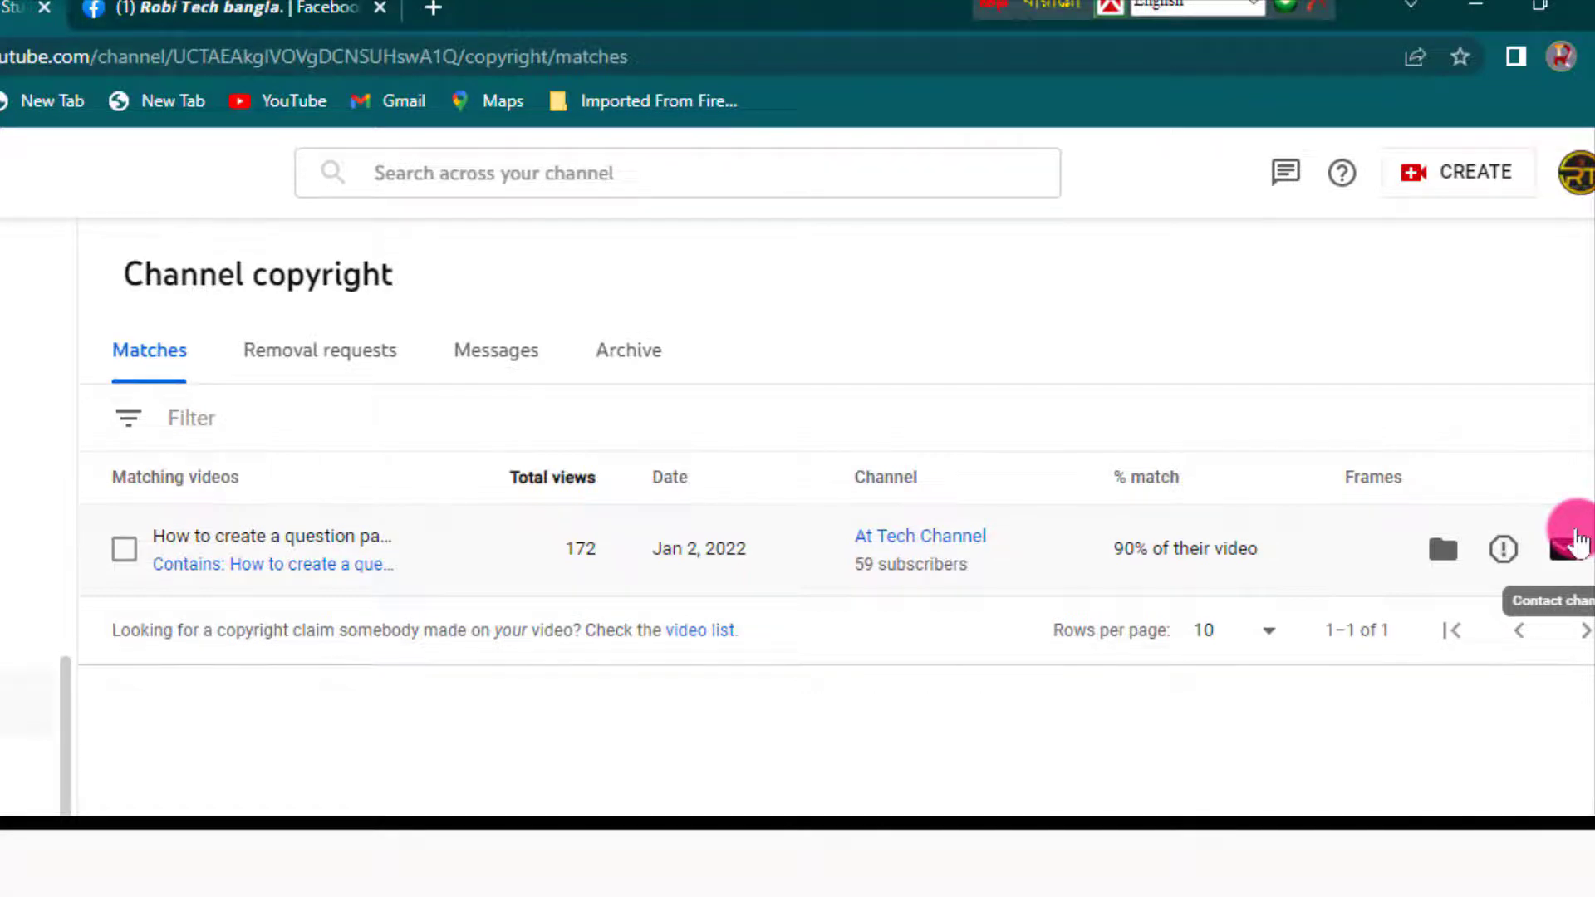
Step: Review the Contact channel message for the matching video and close it without sending
{"action": "left_click", "coordinate": [1572, 544]}
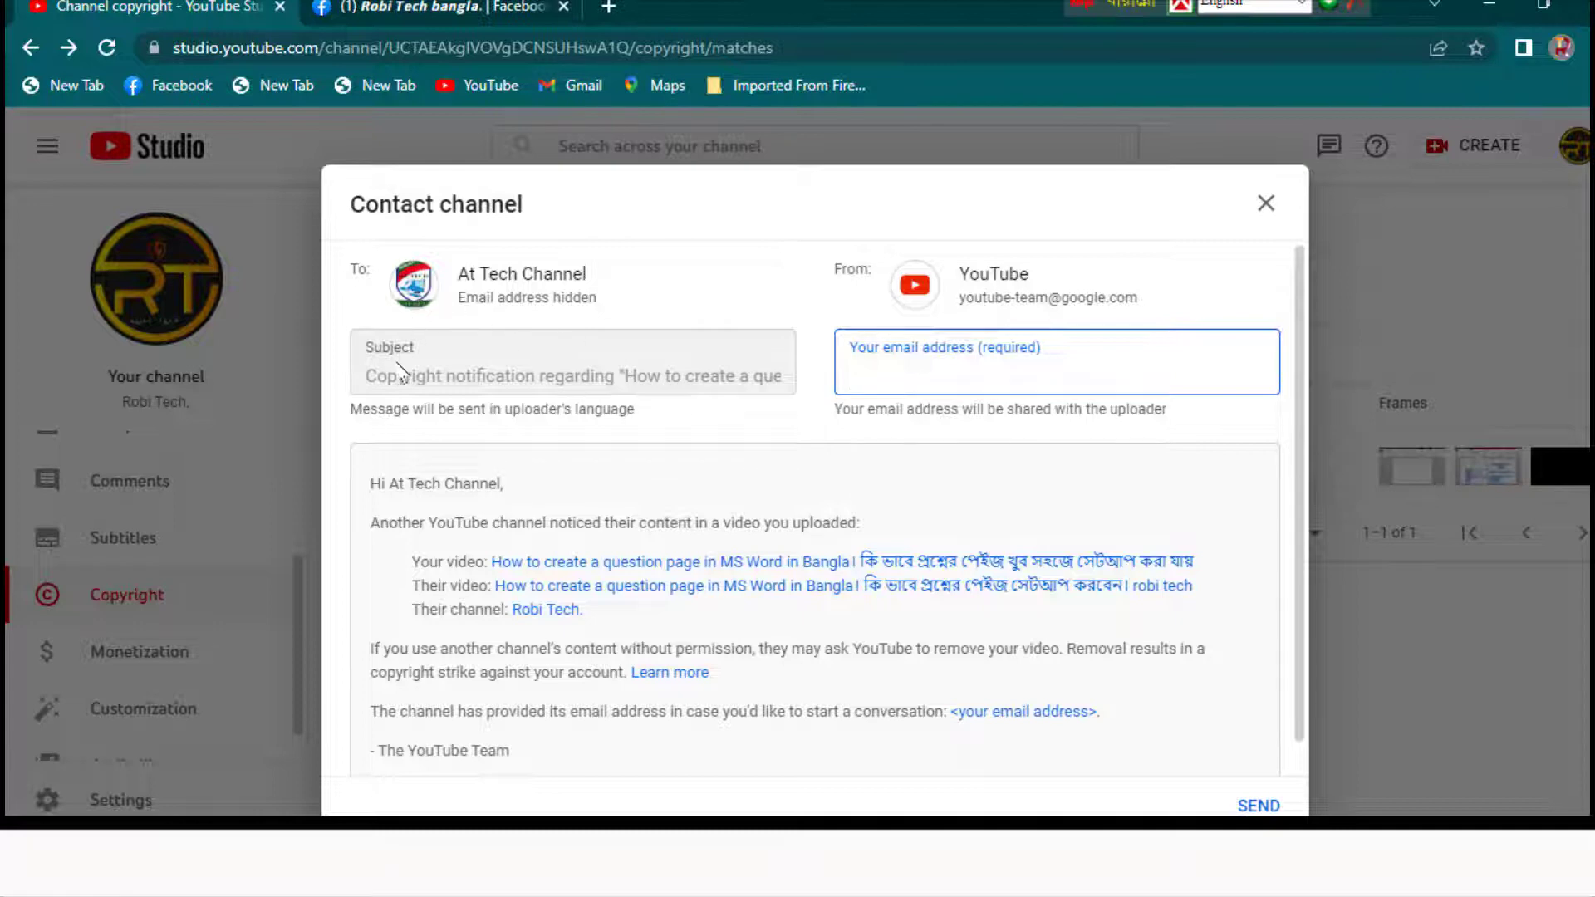
{"action": "scroll", "coordinate": [793, 568], "scroll_direction": "down", "scroll_amount": 1}
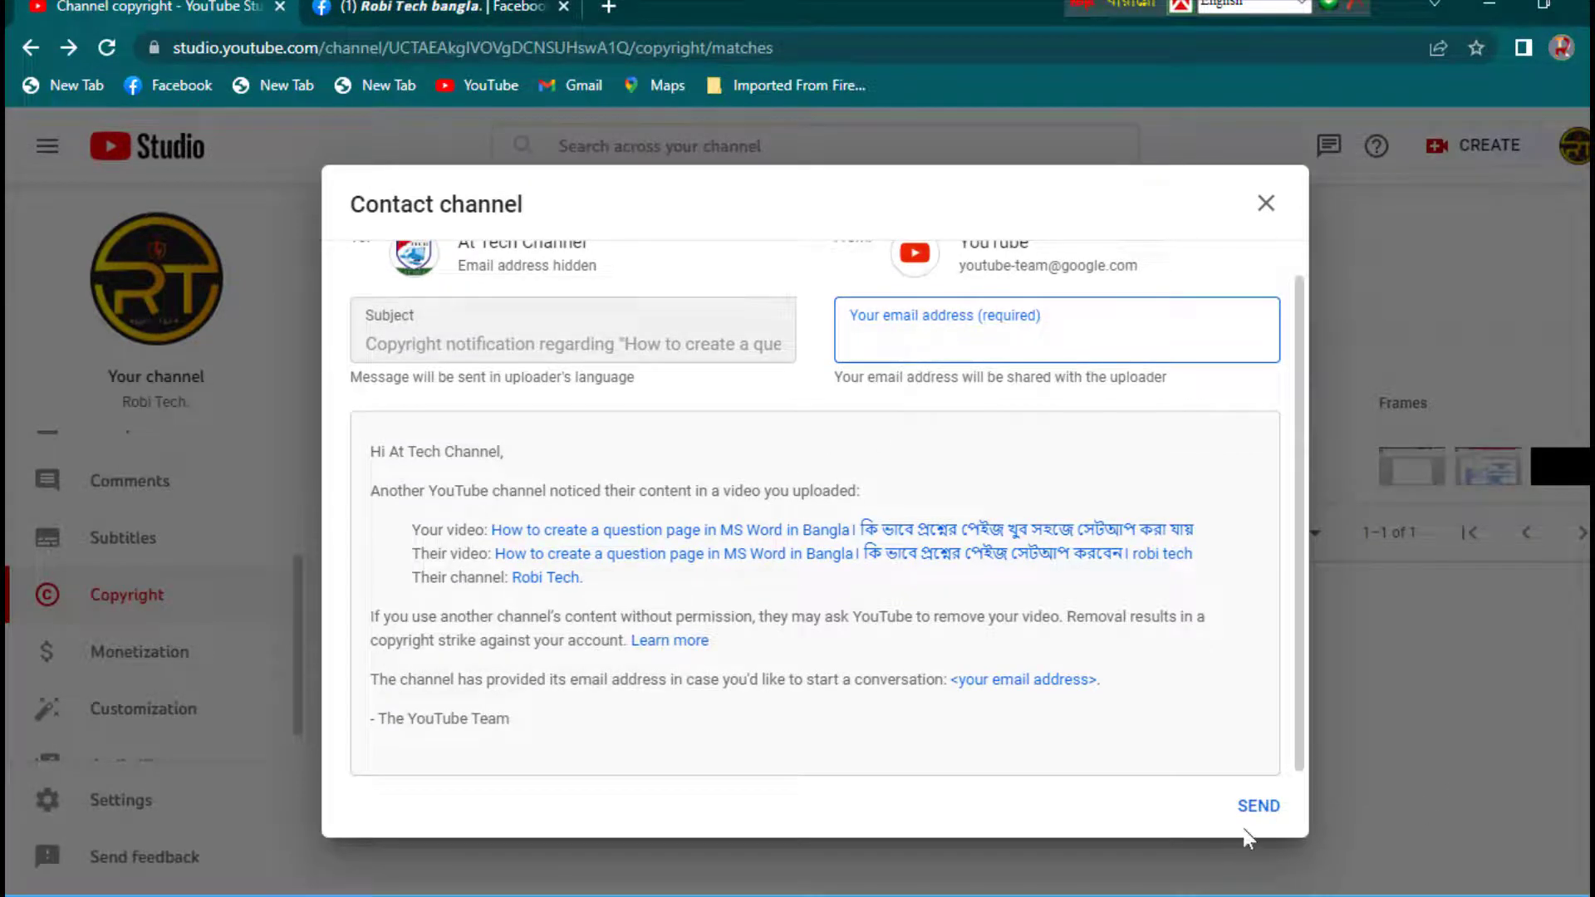
{"action": "left_click", "coordinate": [1265, 203]}
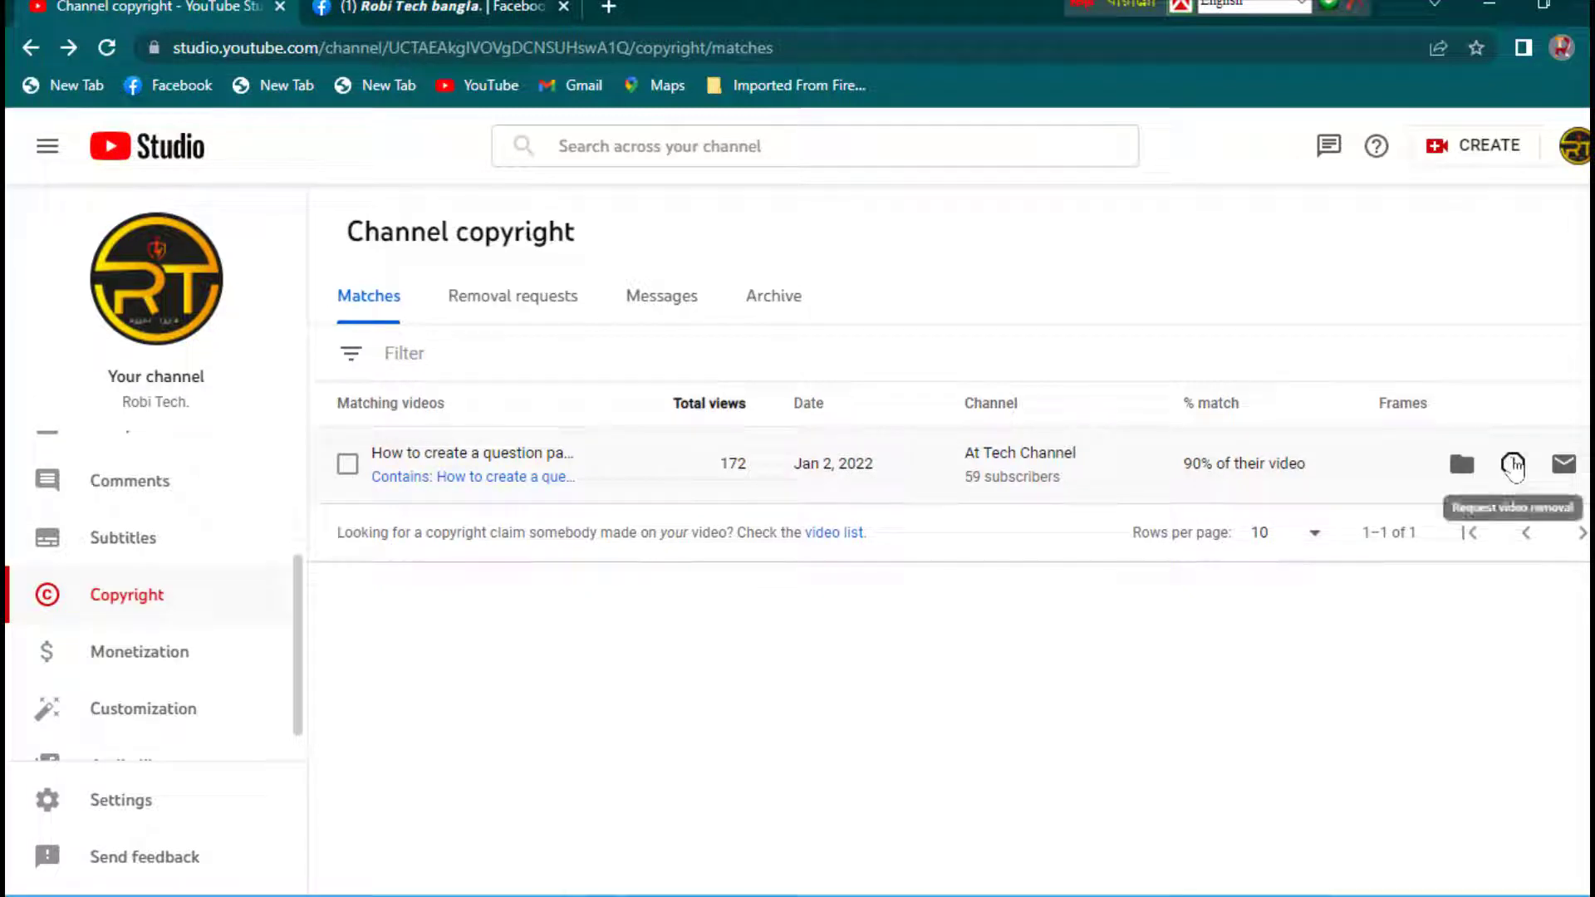
Step: Open a video removal request for the matching video and review the infringing video and own content listed
{"action": "left_click", "coordinate": [1512, 465]}
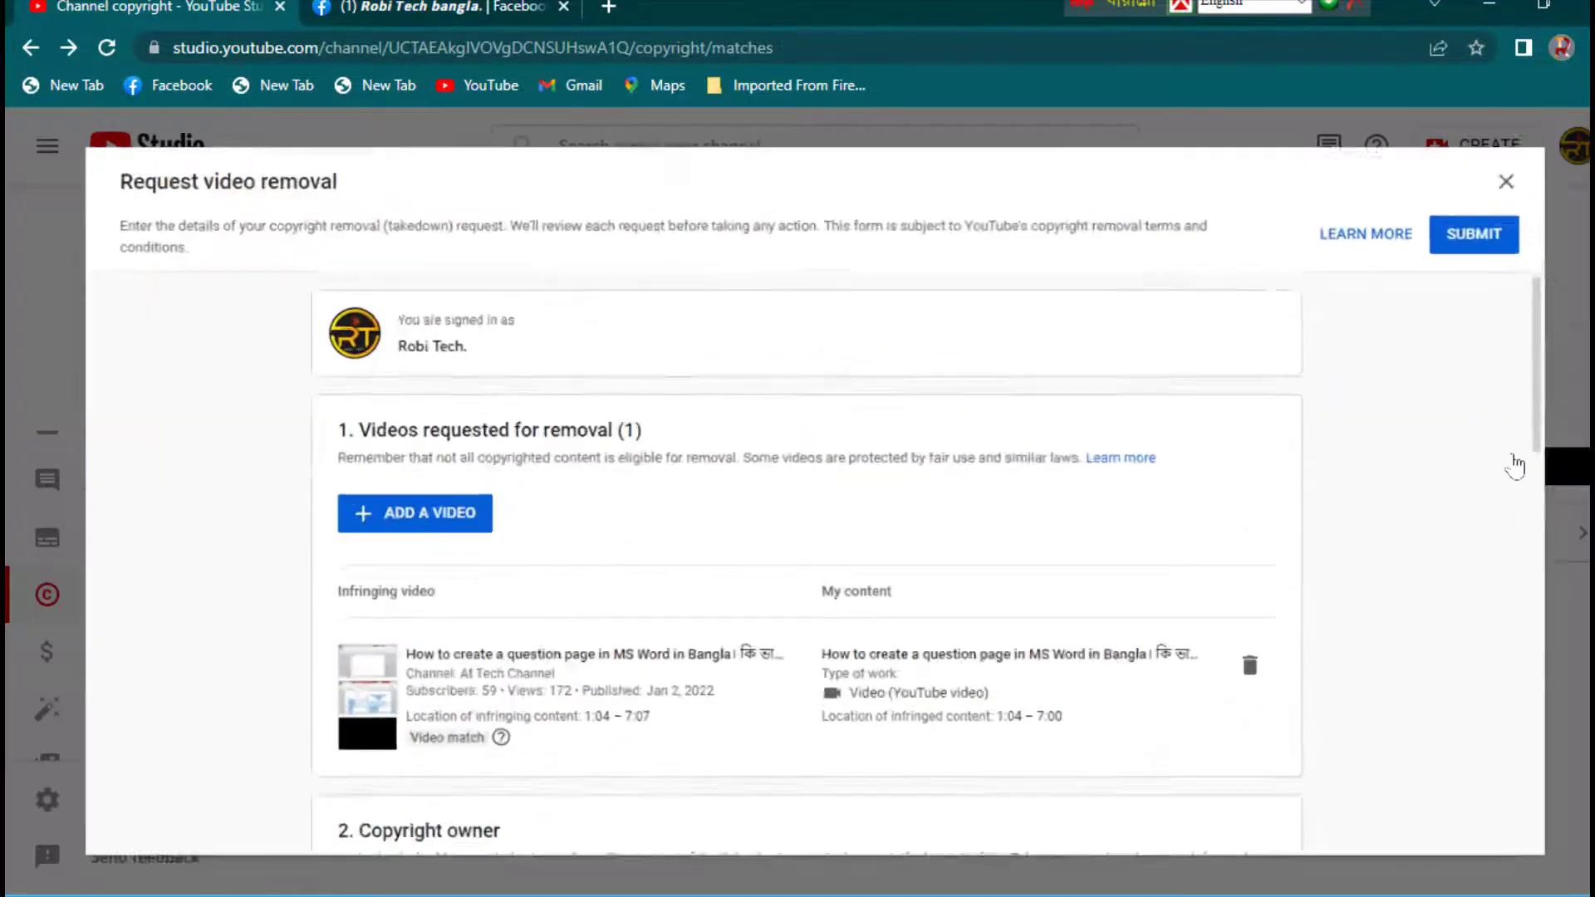
{"action": "left_click", "coordinate": [43, 50]}
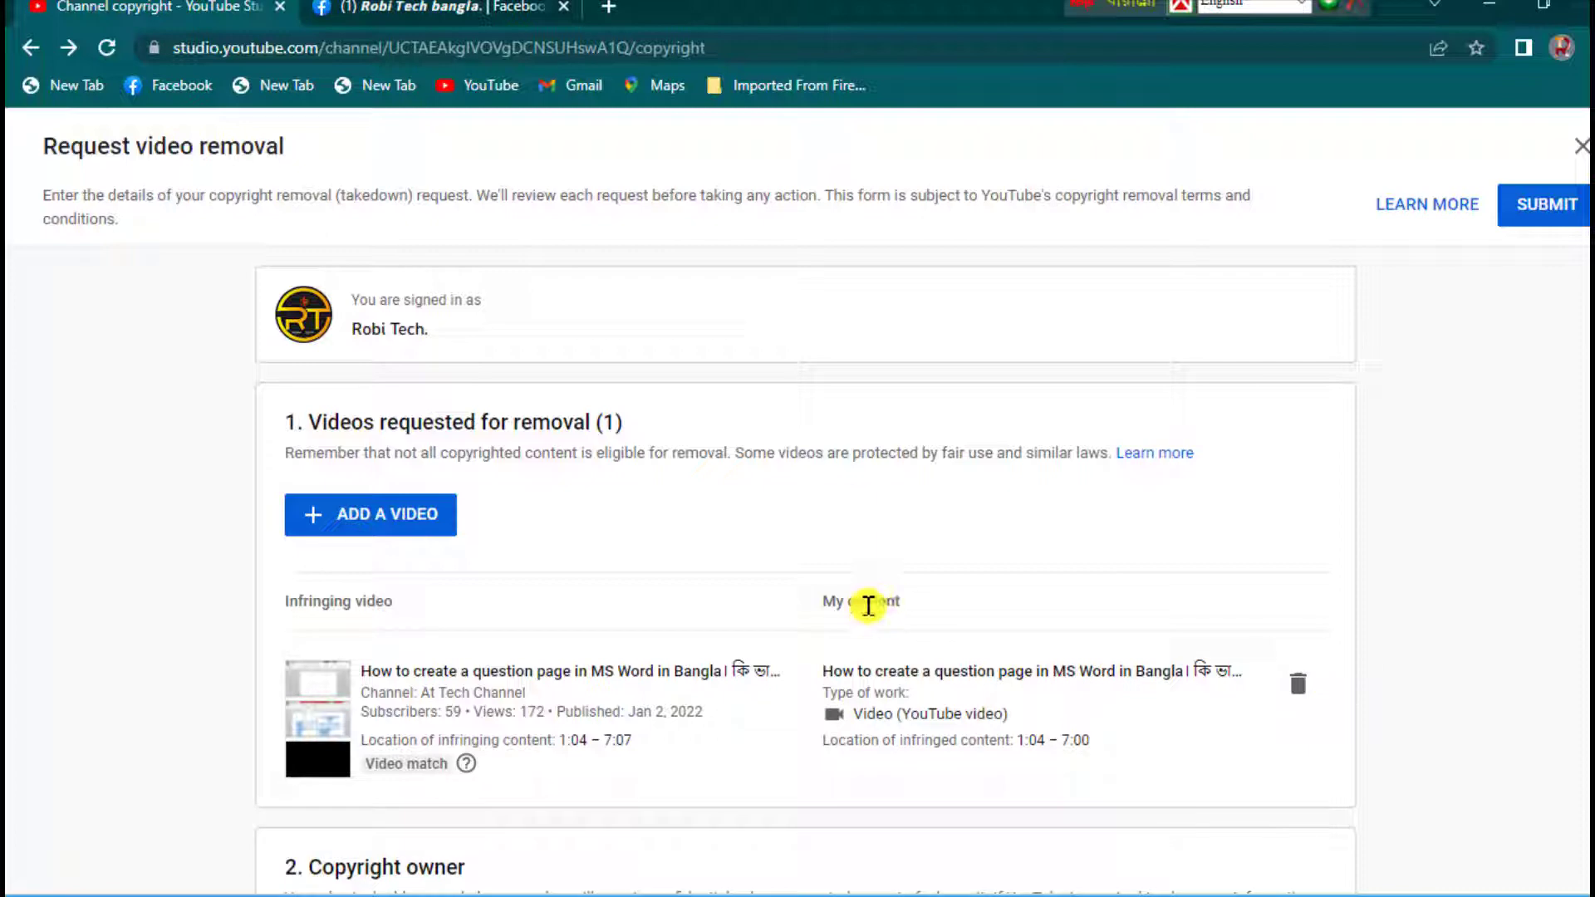
{"action": "left_click_drag", "start_coordinate": [285, 600], "coordinate": [562, 615]}
{"action": "left_click", "coordinate": [562, 615]}
Step: Choose Myself as the affected party in the Copyright owner section of the removal request
{"action": "scroll", "coordinate": [316, 706], "scroll_direction": "down", "scroll_amount": 5}
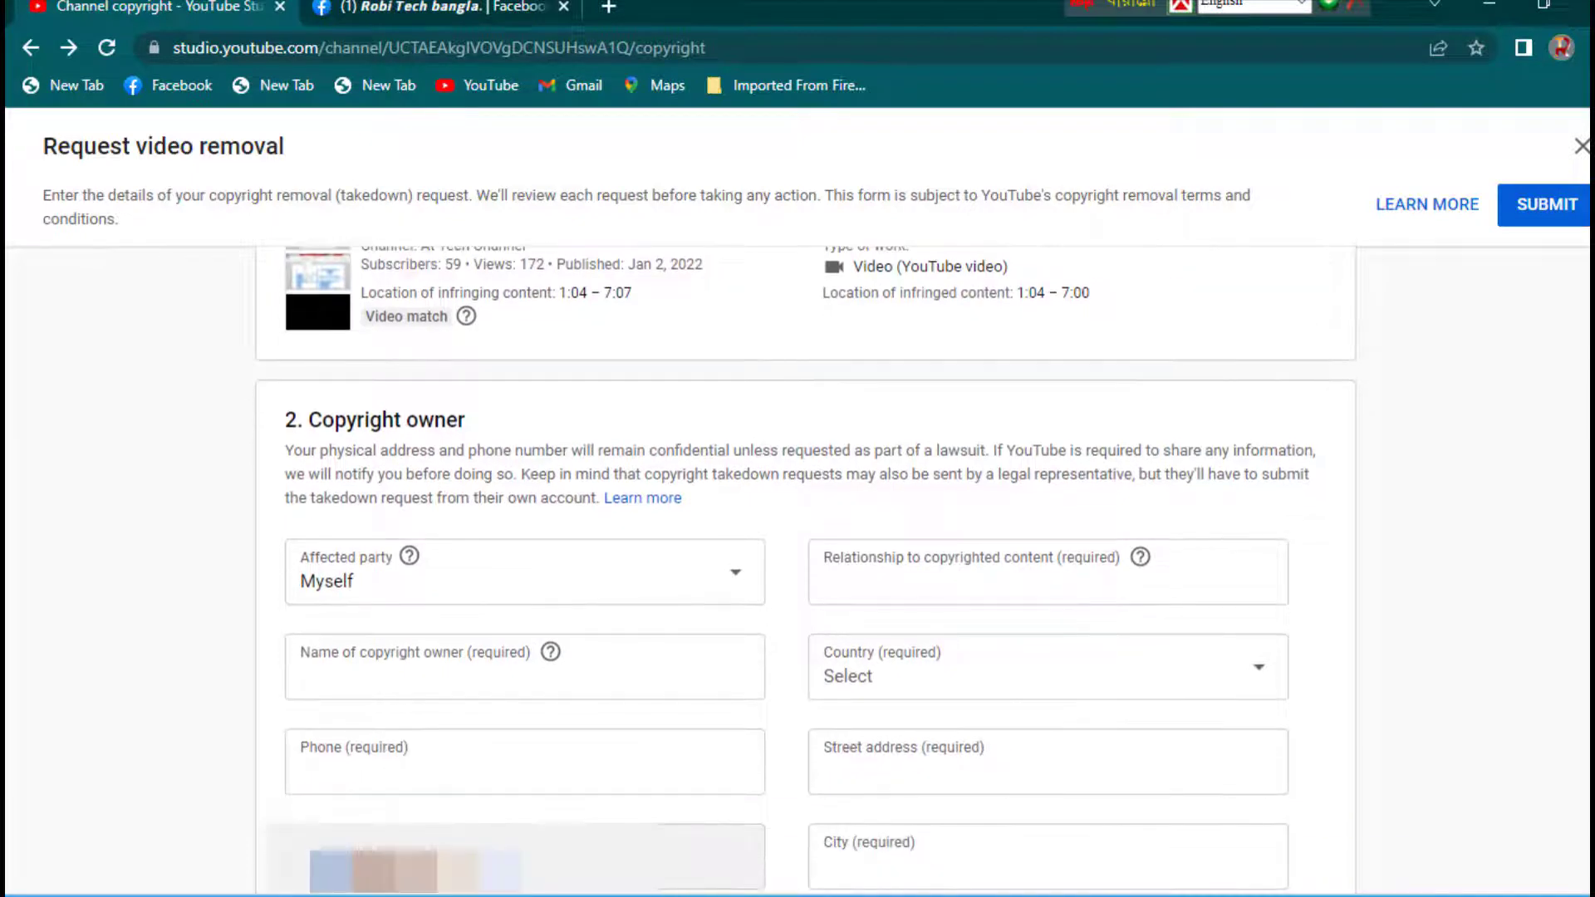
{"action": "left_click", "coordinate": [741, 581]}
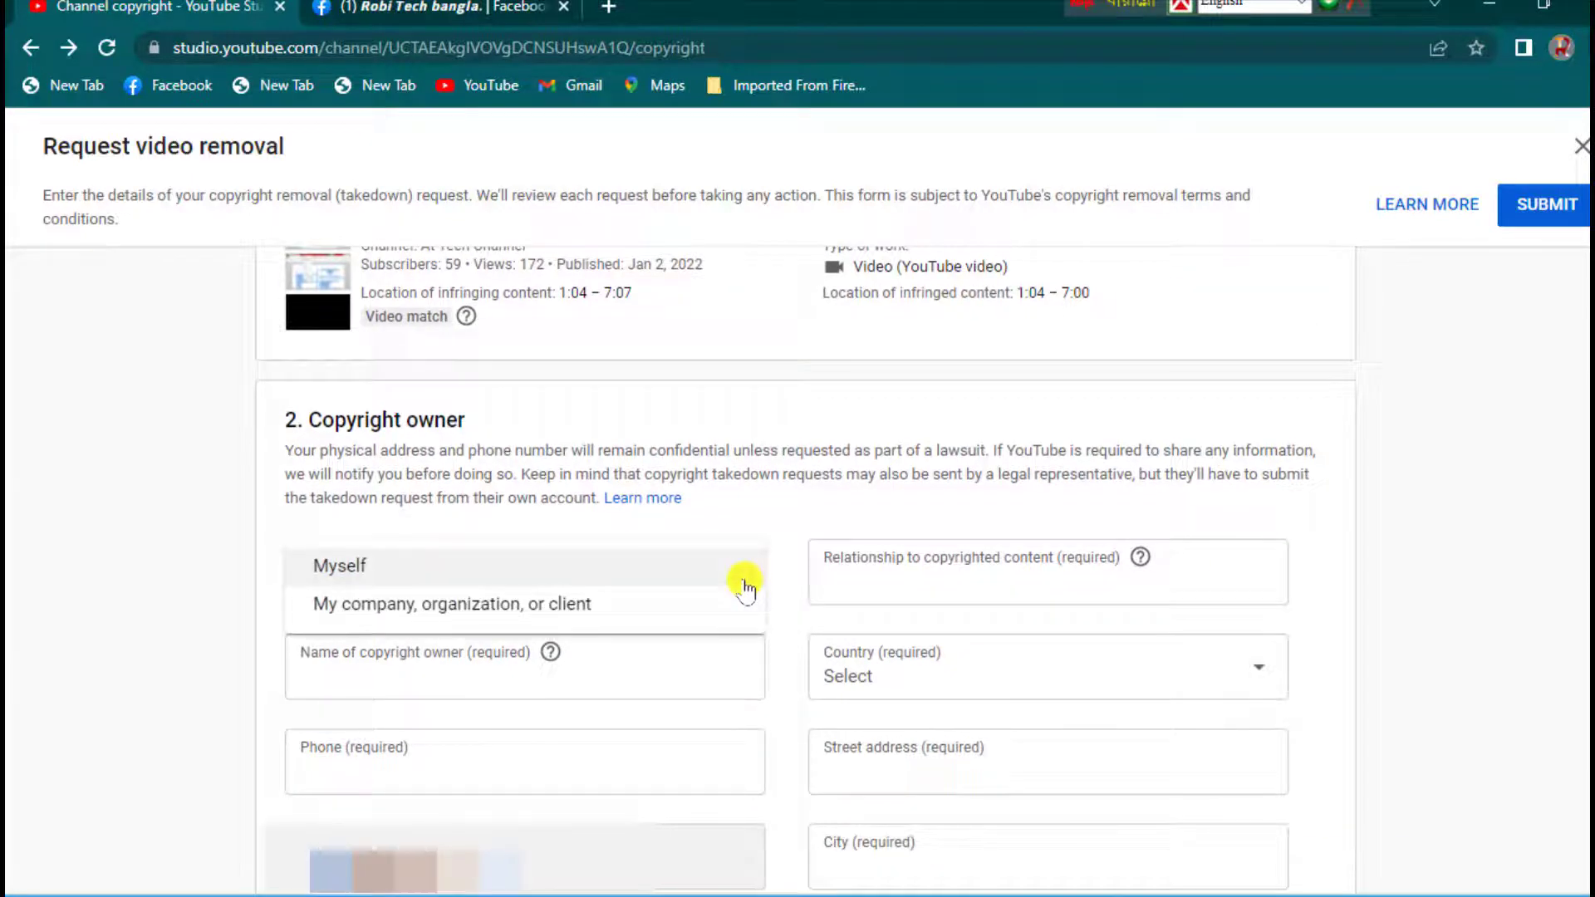
{"action": "left_click", "coordinate": [745, 585]}
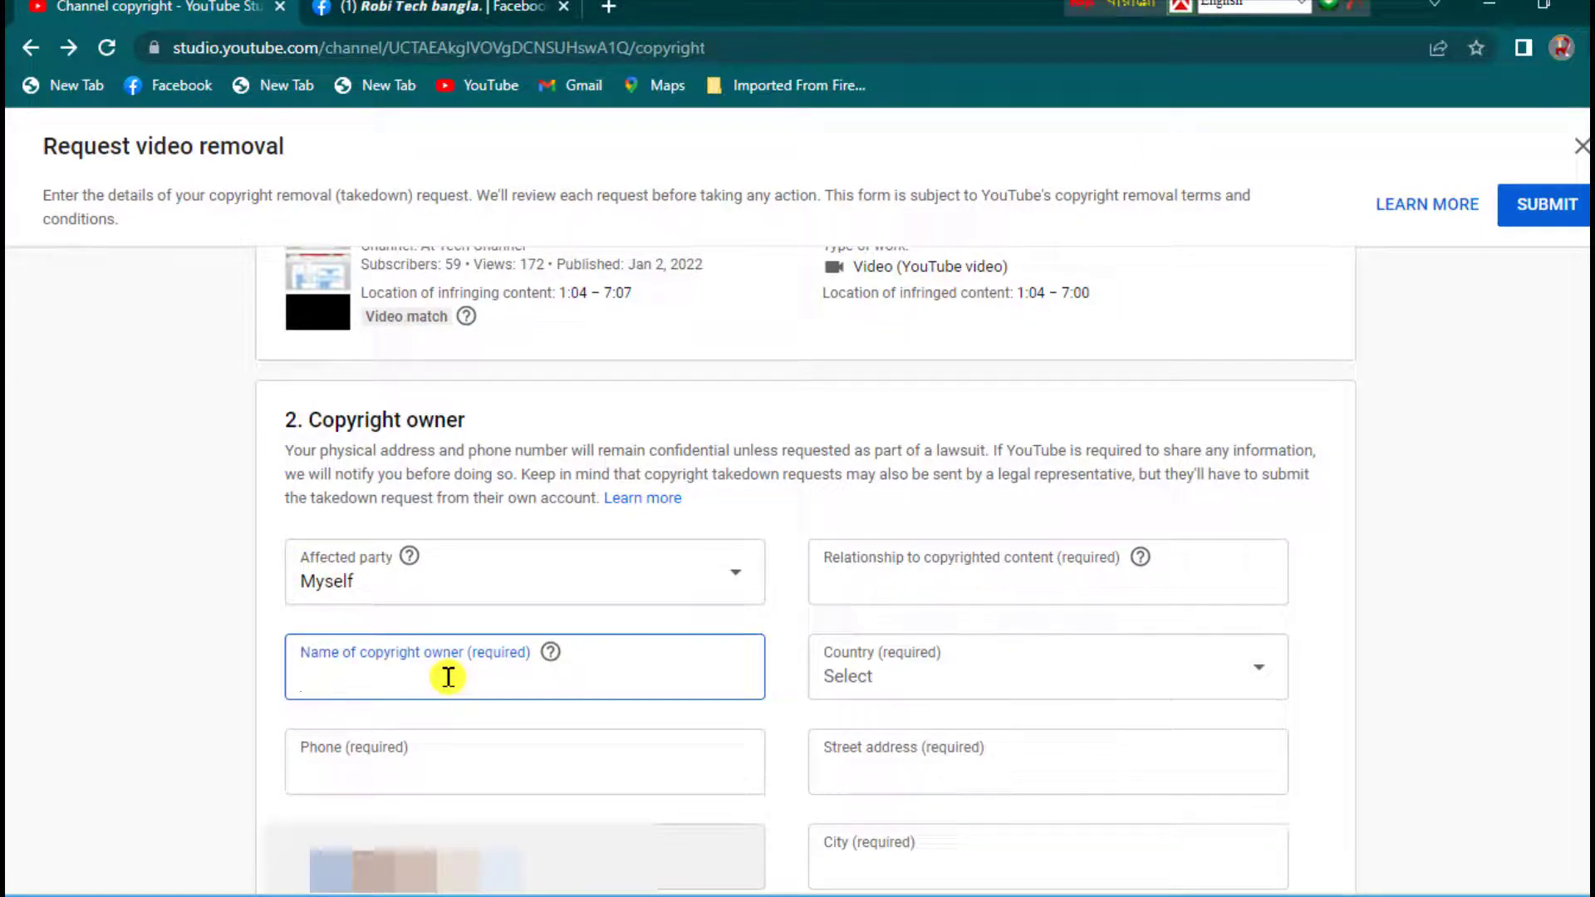
Step: Enter the copyright owner's full name, set the country to Kuwait, and go to the phone number field
{"action": "left_click", "coordinate": [448, 677]}
{"action": "type", "text": "rabiul islam"}
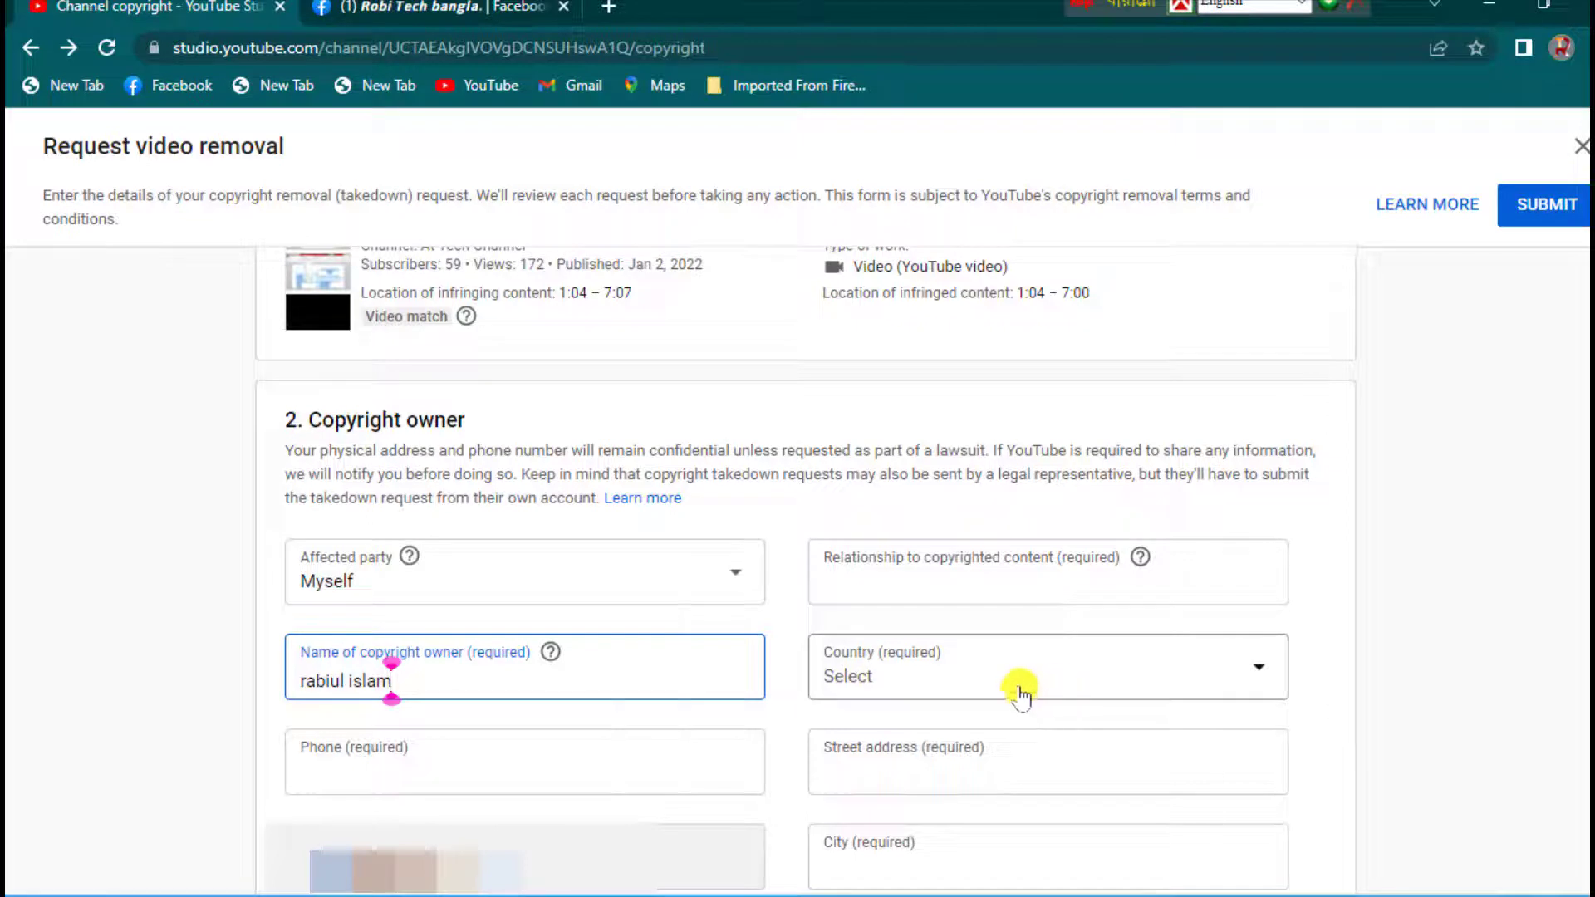
{"action": "left_click", "coordinate": [1265, 671]}
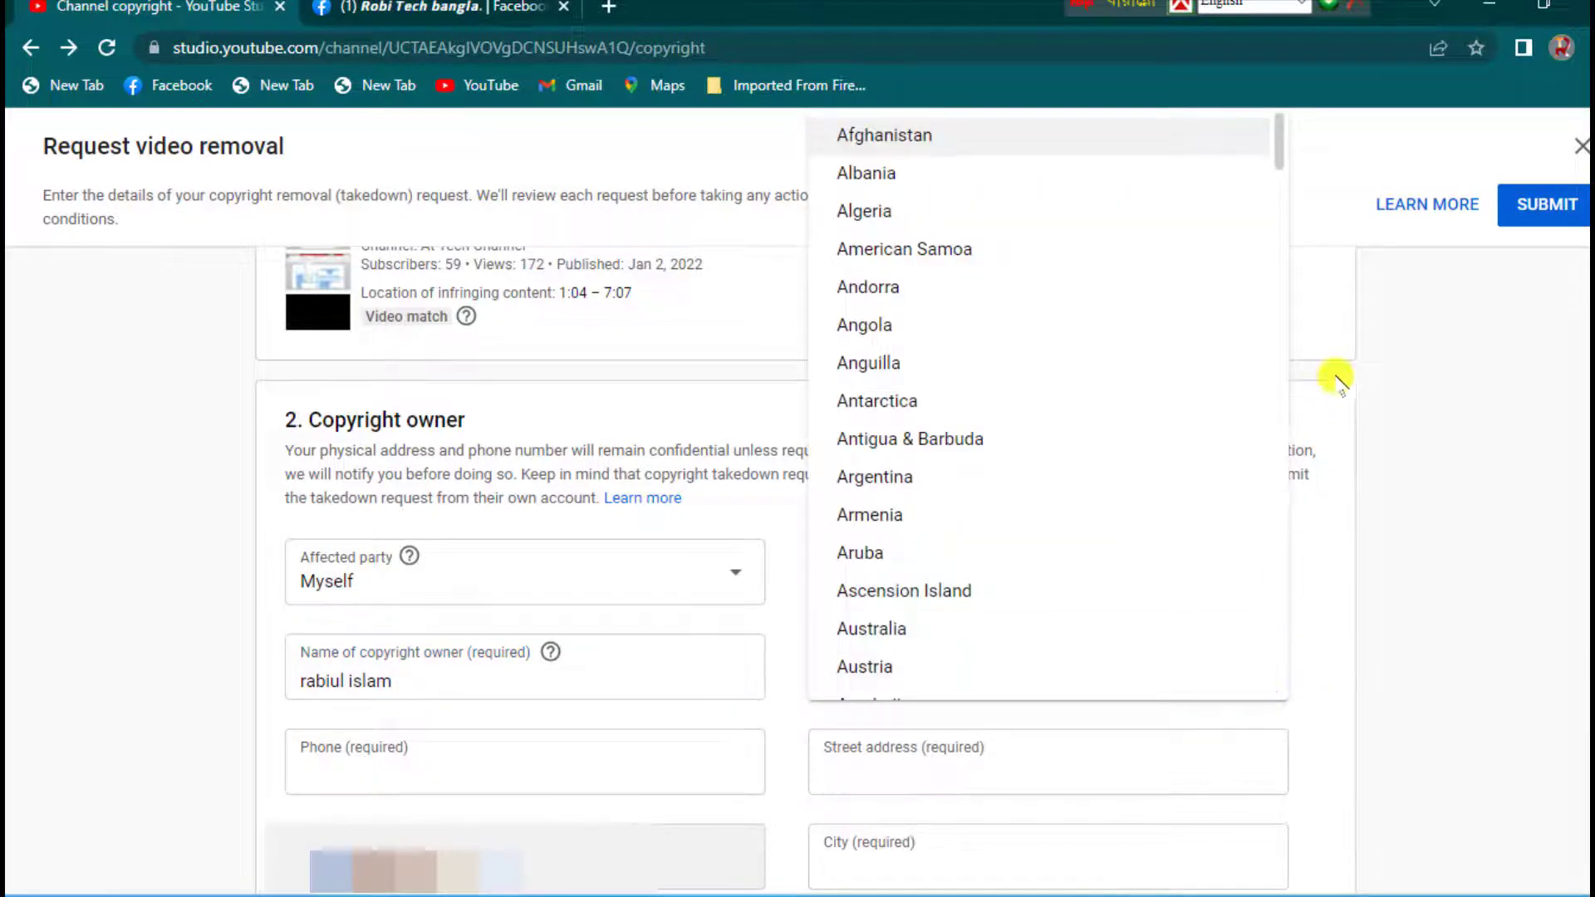
{"action": "left_click_drag", "start_coordinate": [1279, 152], "coordinate": [1300, 397]}
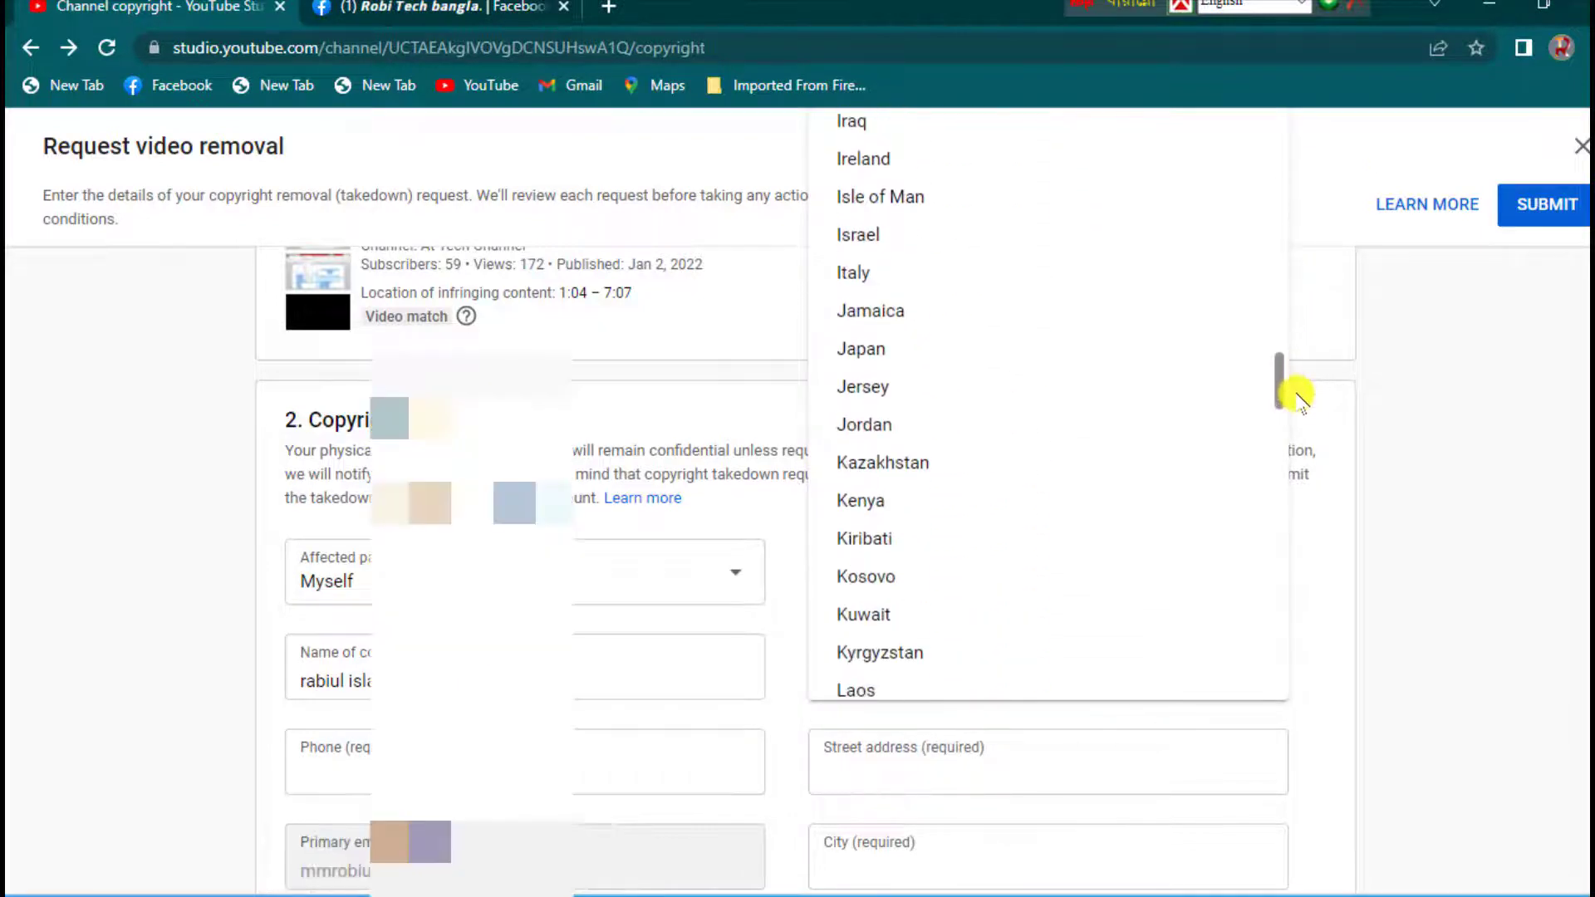
{"action": "left_click", "coordinate": [920, 616]}
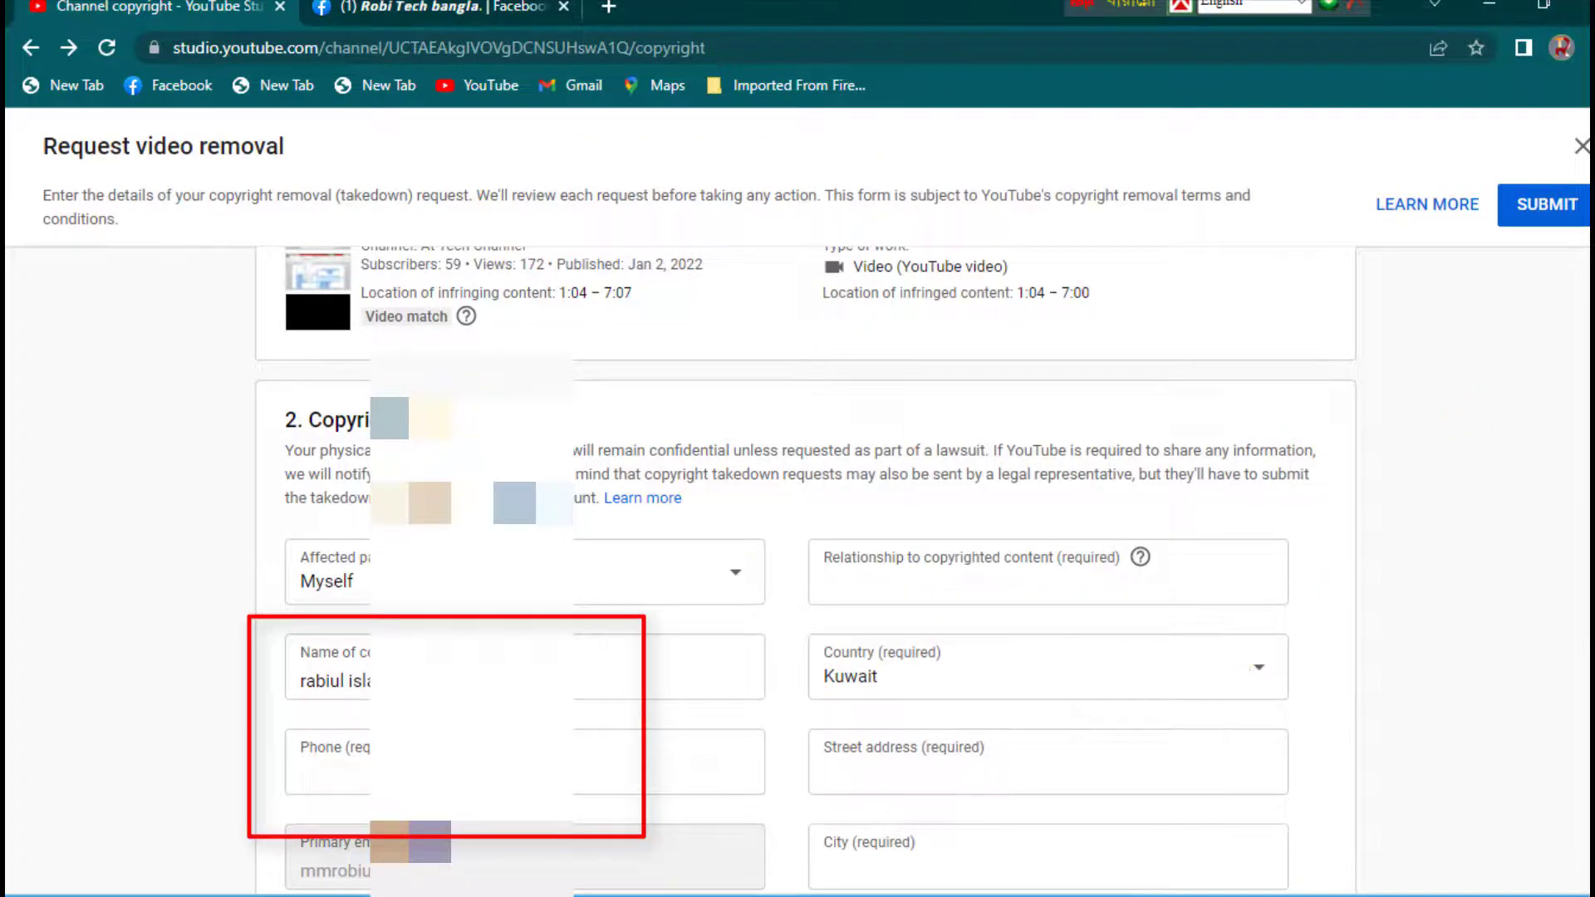
{"action": "scroll", "coordinate": [805, 573], "scroll_direction": "down", "scroll_amount": 2}
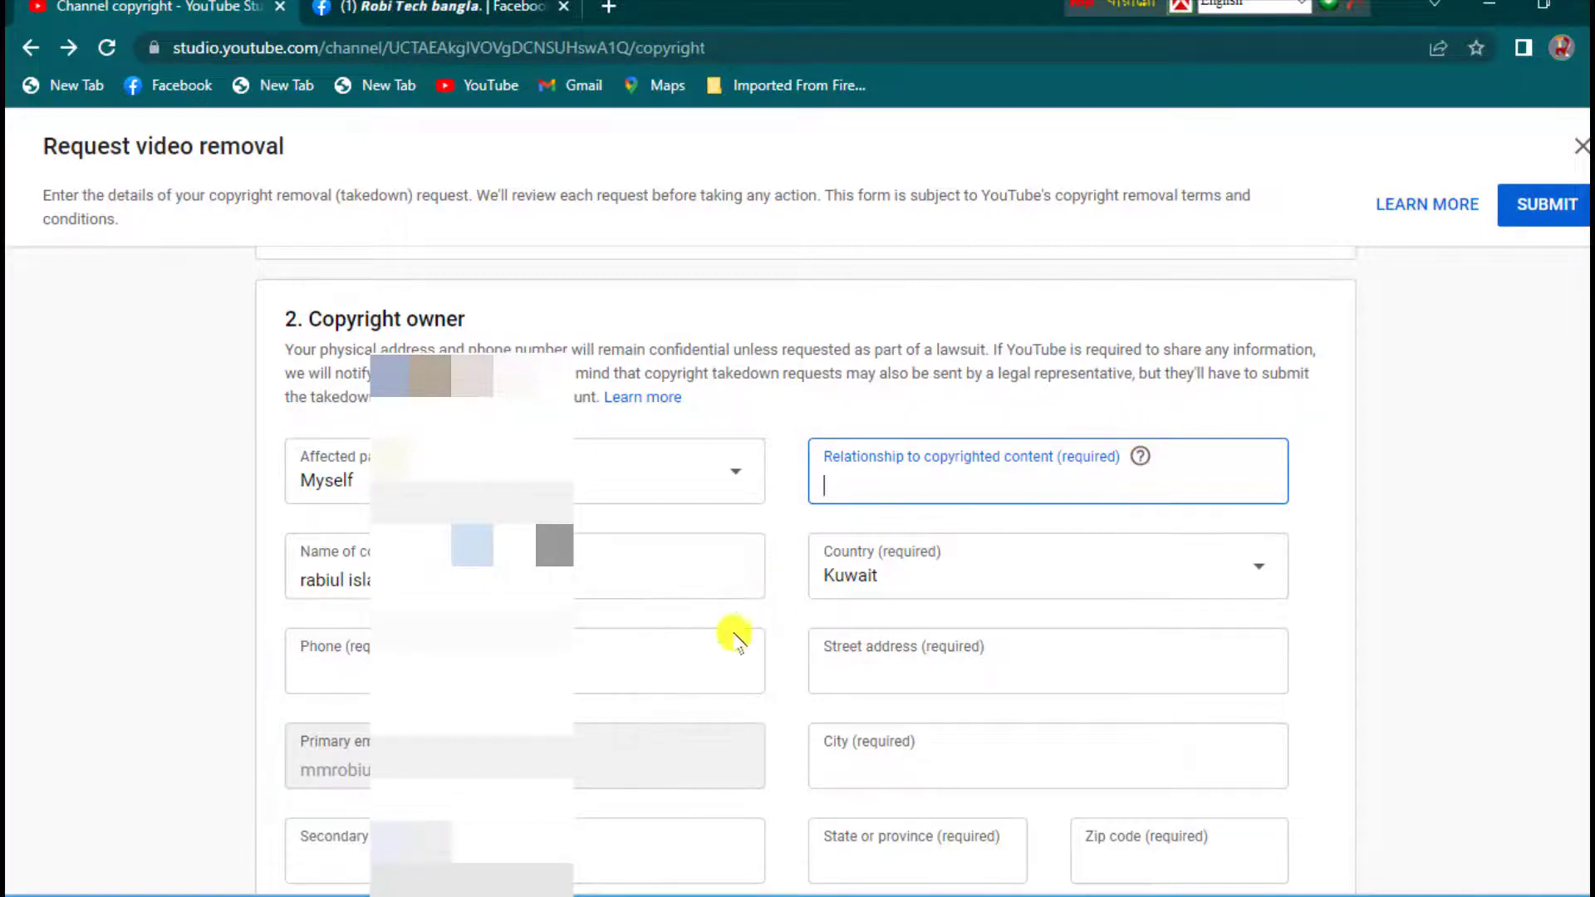
{"action": "left_click", "coordinate": [385, 669]}
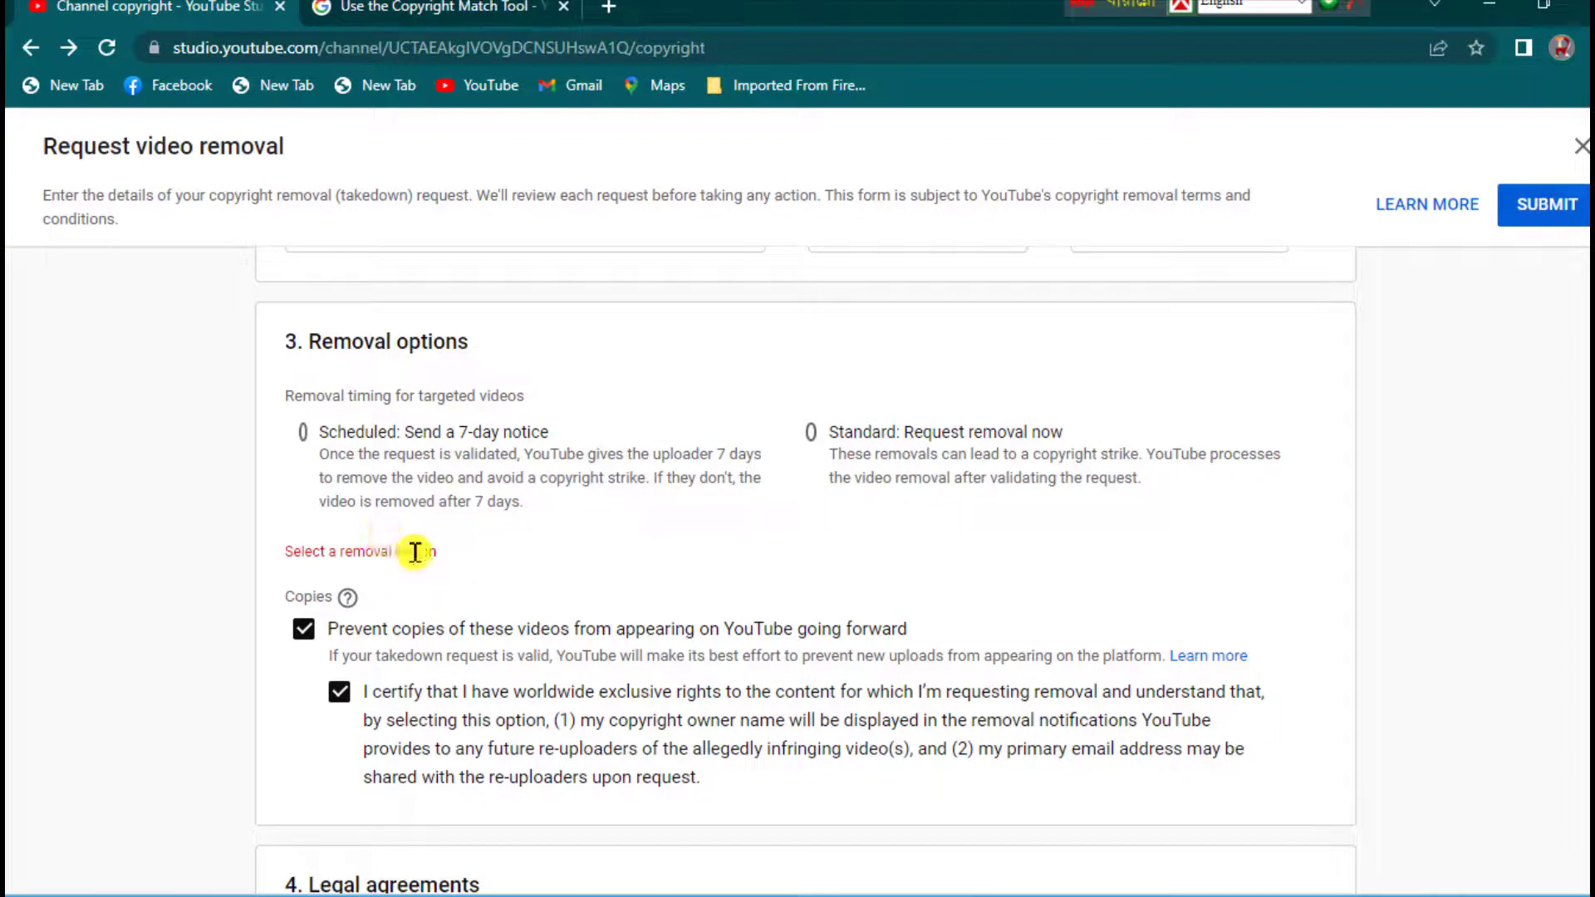
Step: Set the removal timing for the targeted video to Standard: Request removal now
{"action": "left_click", "coordinate": [461, 448]}
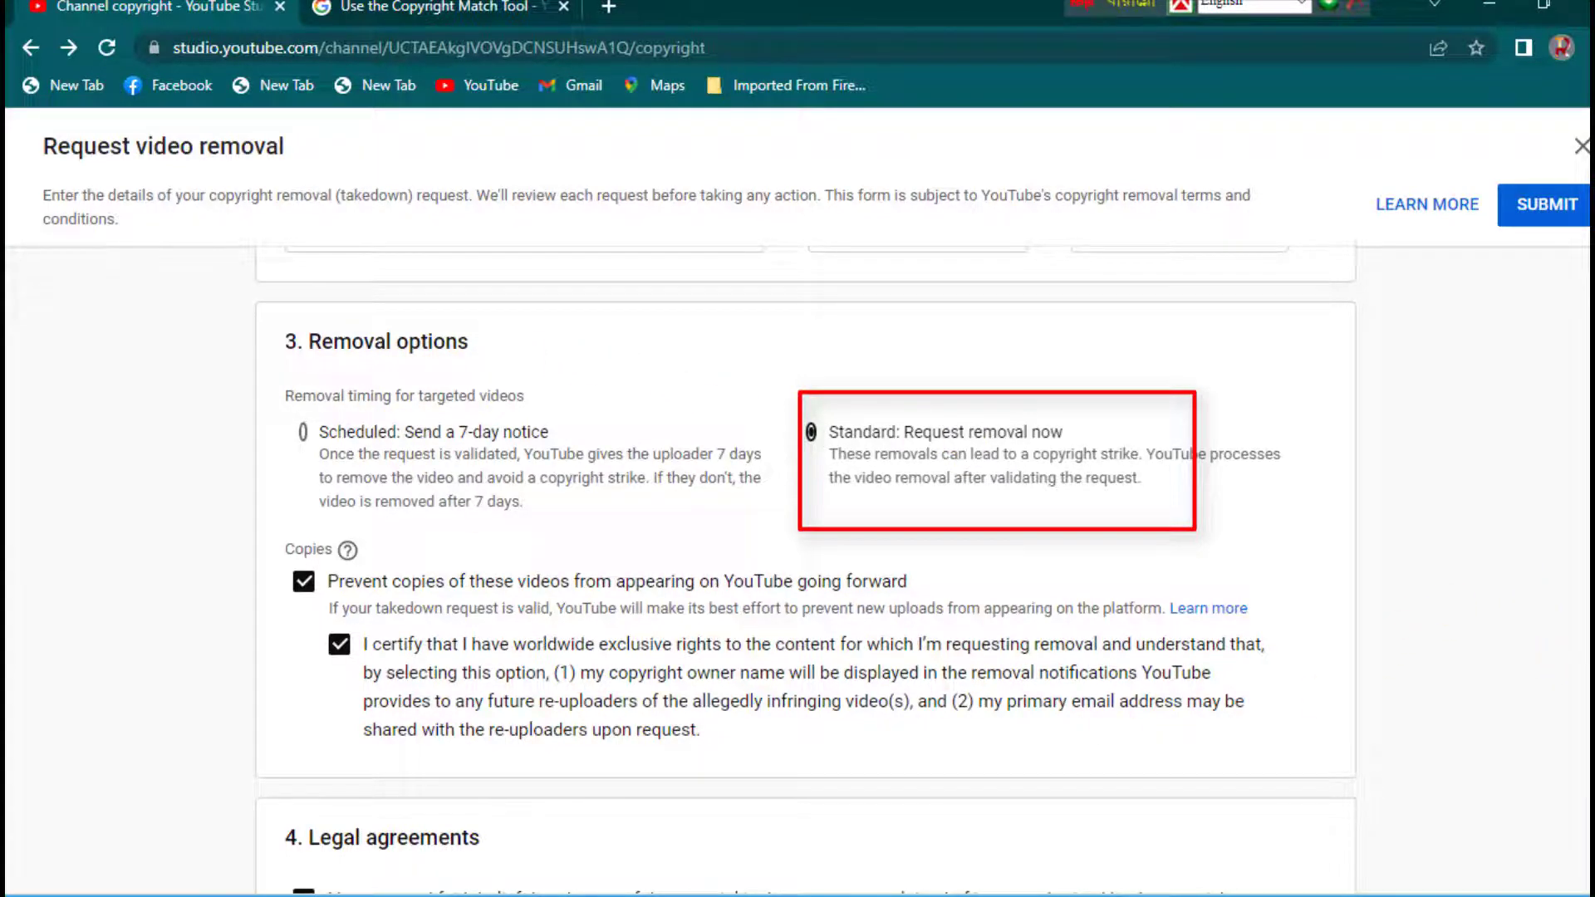
{"action": "scroll", "coordinate": [384, 398], "scroll_direction": "down", "scroll_amount": 1}
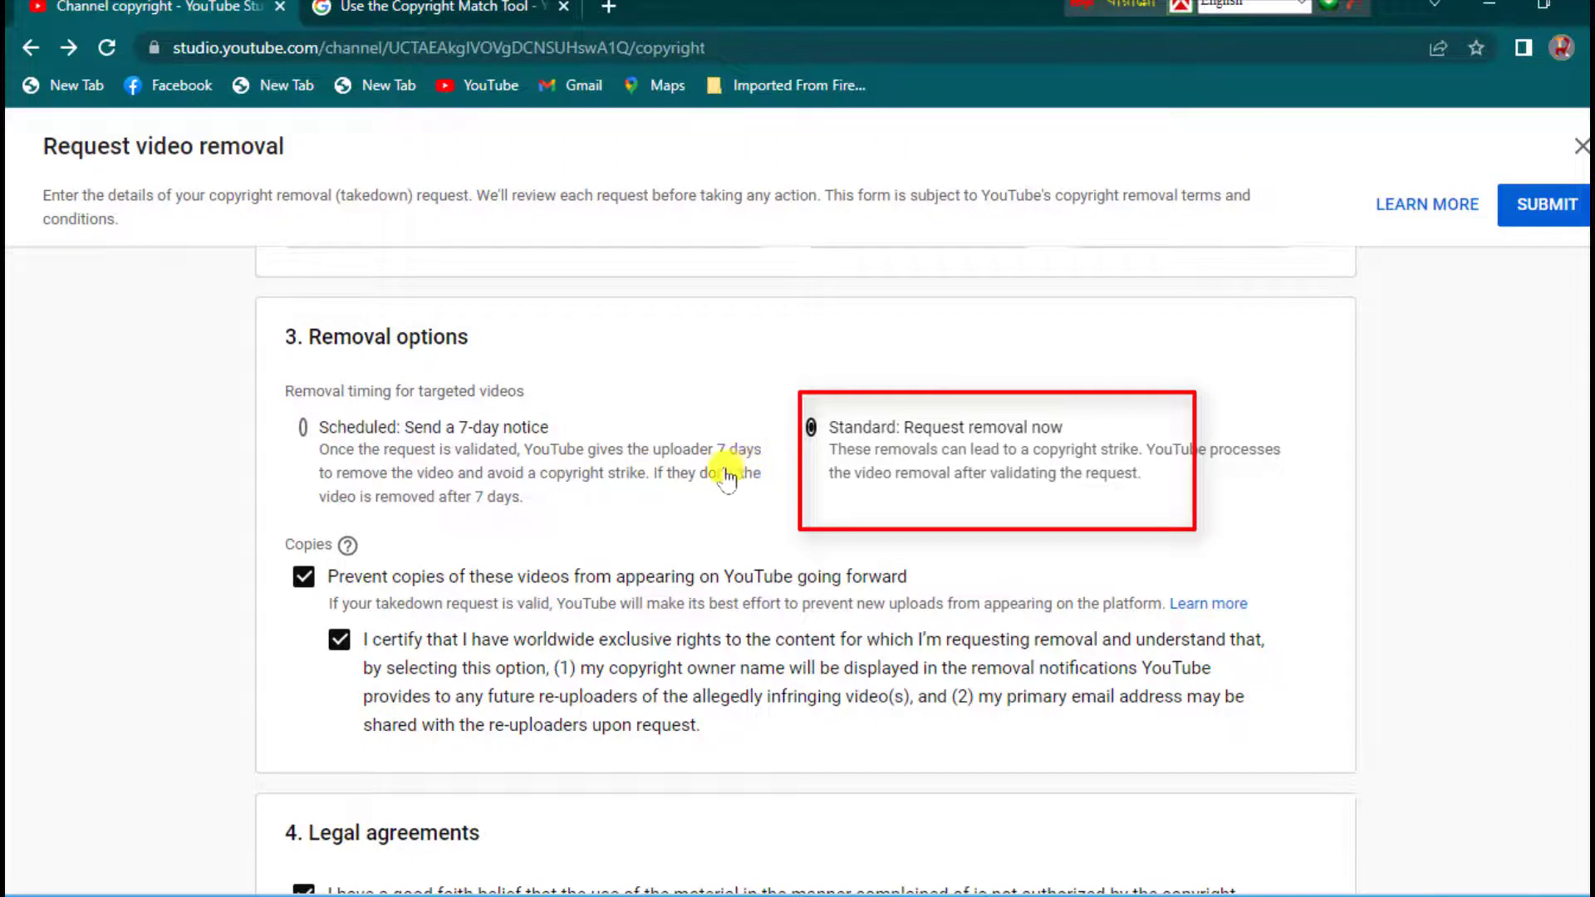
Step: Replace the signature under Legal agreements with the copyright owner's full legal name
{"action": "scroll", "coordinate": [428, 481], "scroll_direction": "down", "scroll_amount": 4}
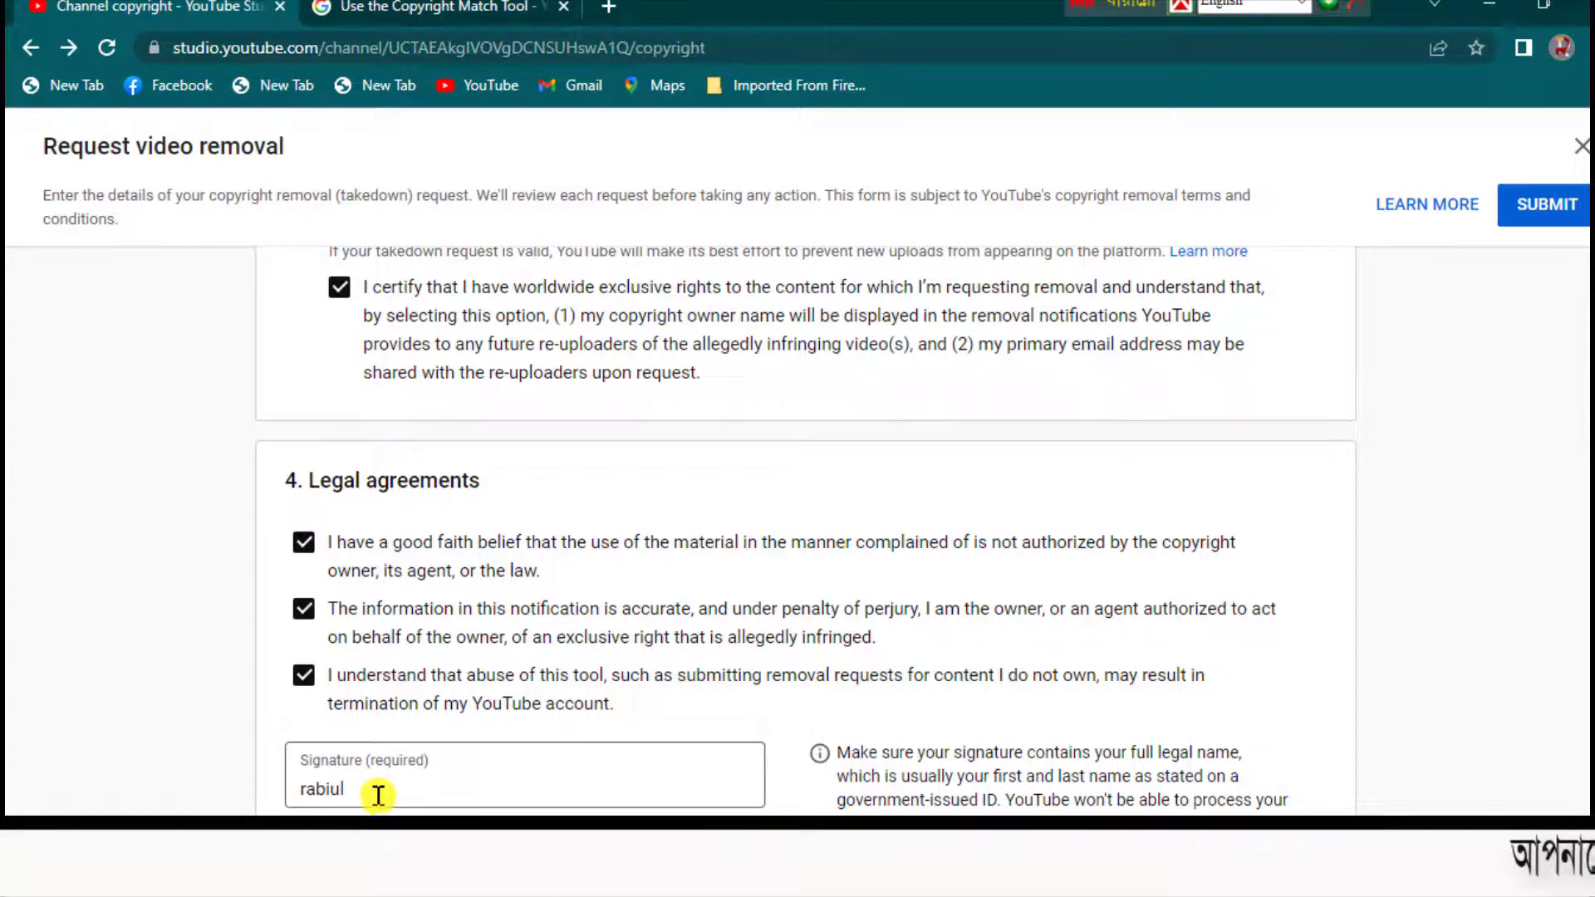
{"action": "left_click_drag", "start_coordinate": [378, 794], "coordinate": [284, 793]}
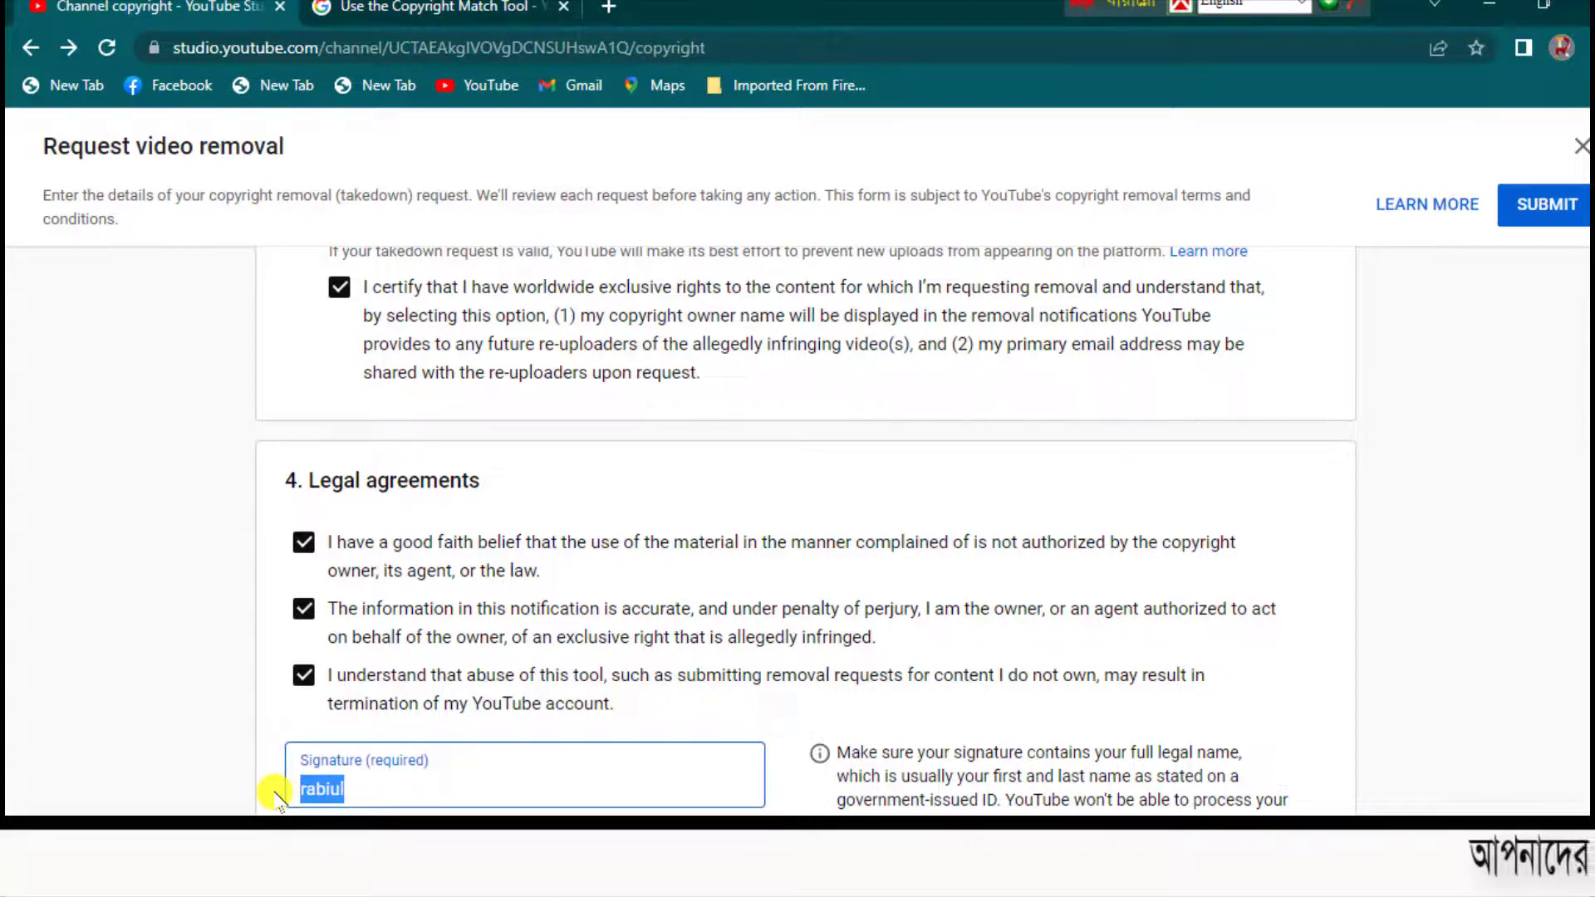
{"action": "key", "text": "BackSpace"}
{"action": "type", "text": "Md Rabiul islam"}
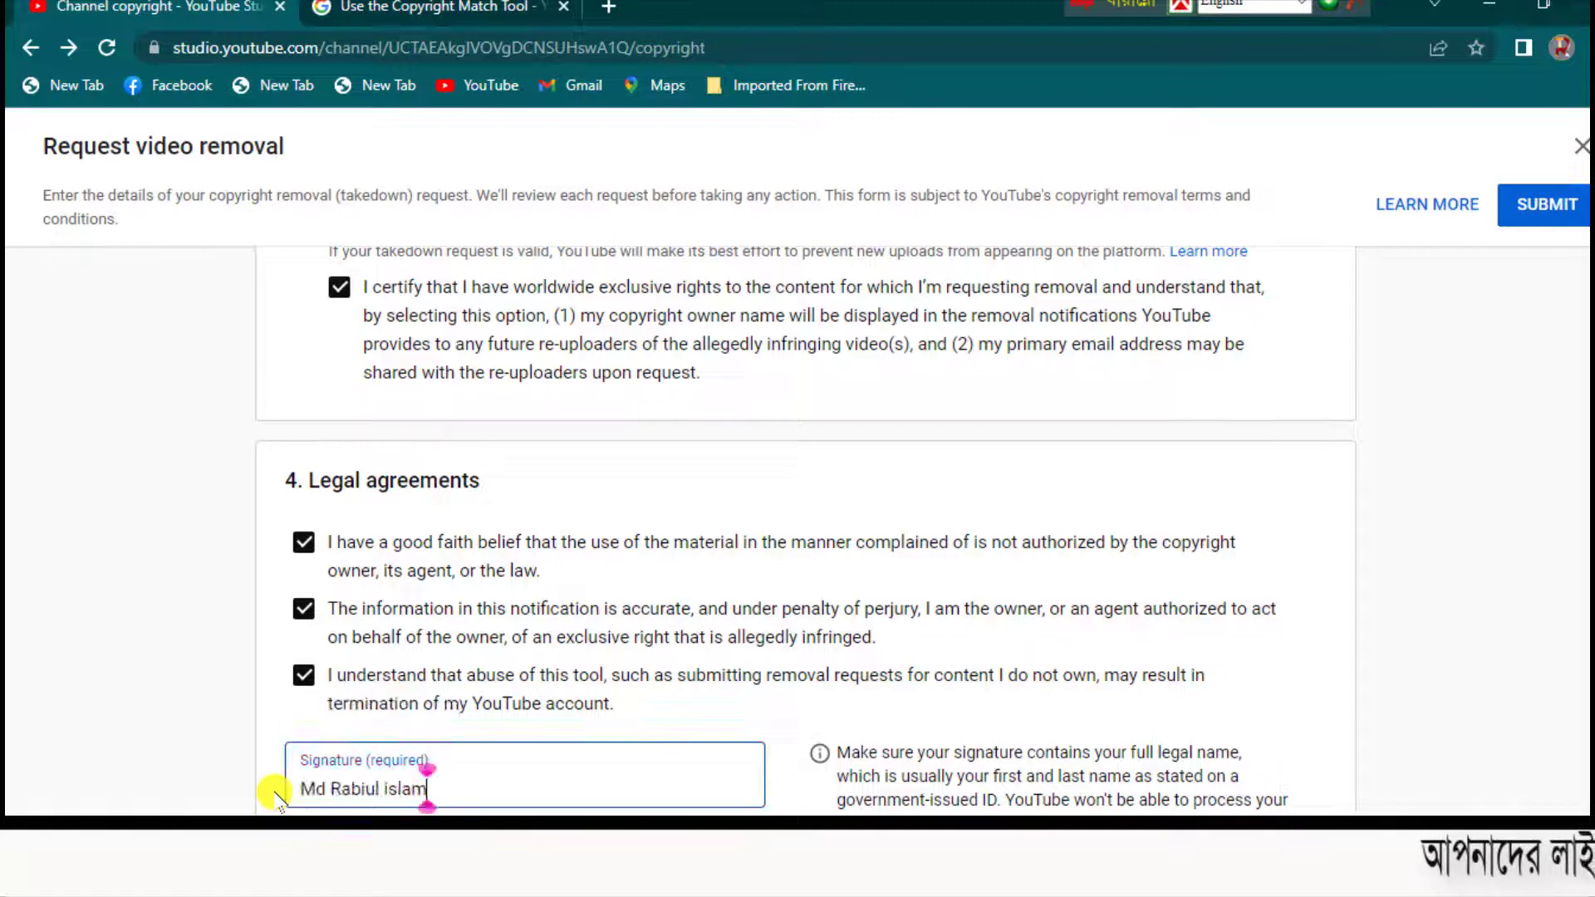
Step: Submit the video removal request and open the channel's comments page
{"action": "scroll", "coordinate": [712, 674], "scroll_direction": "up", "scroll_amount": 15}
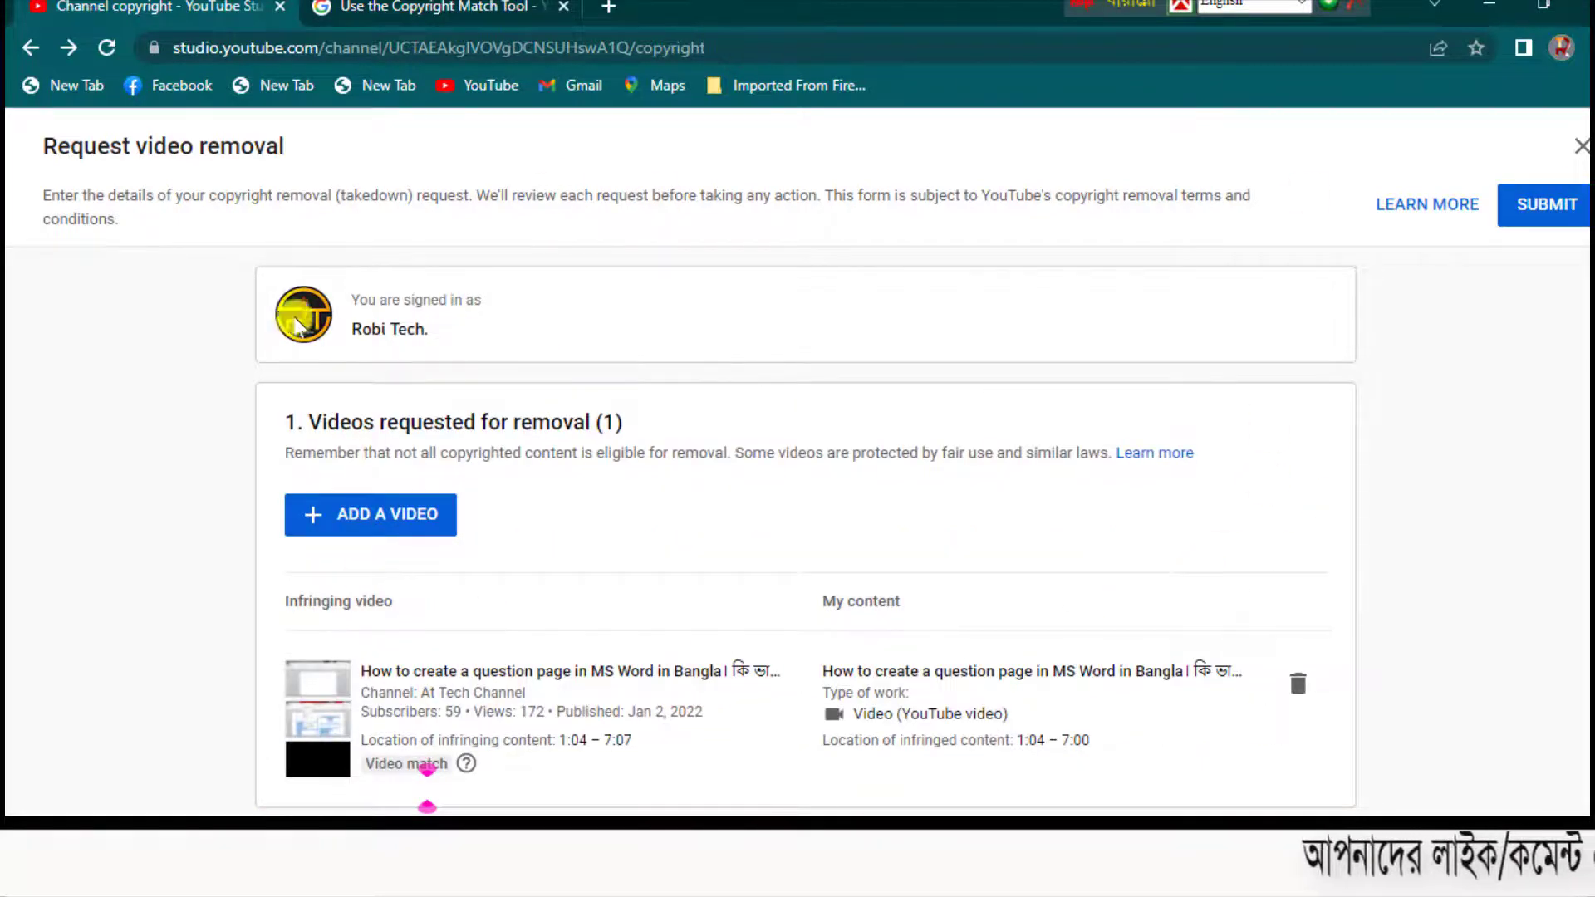
{"action": "left_click", "coordinate": [1549, 205]}
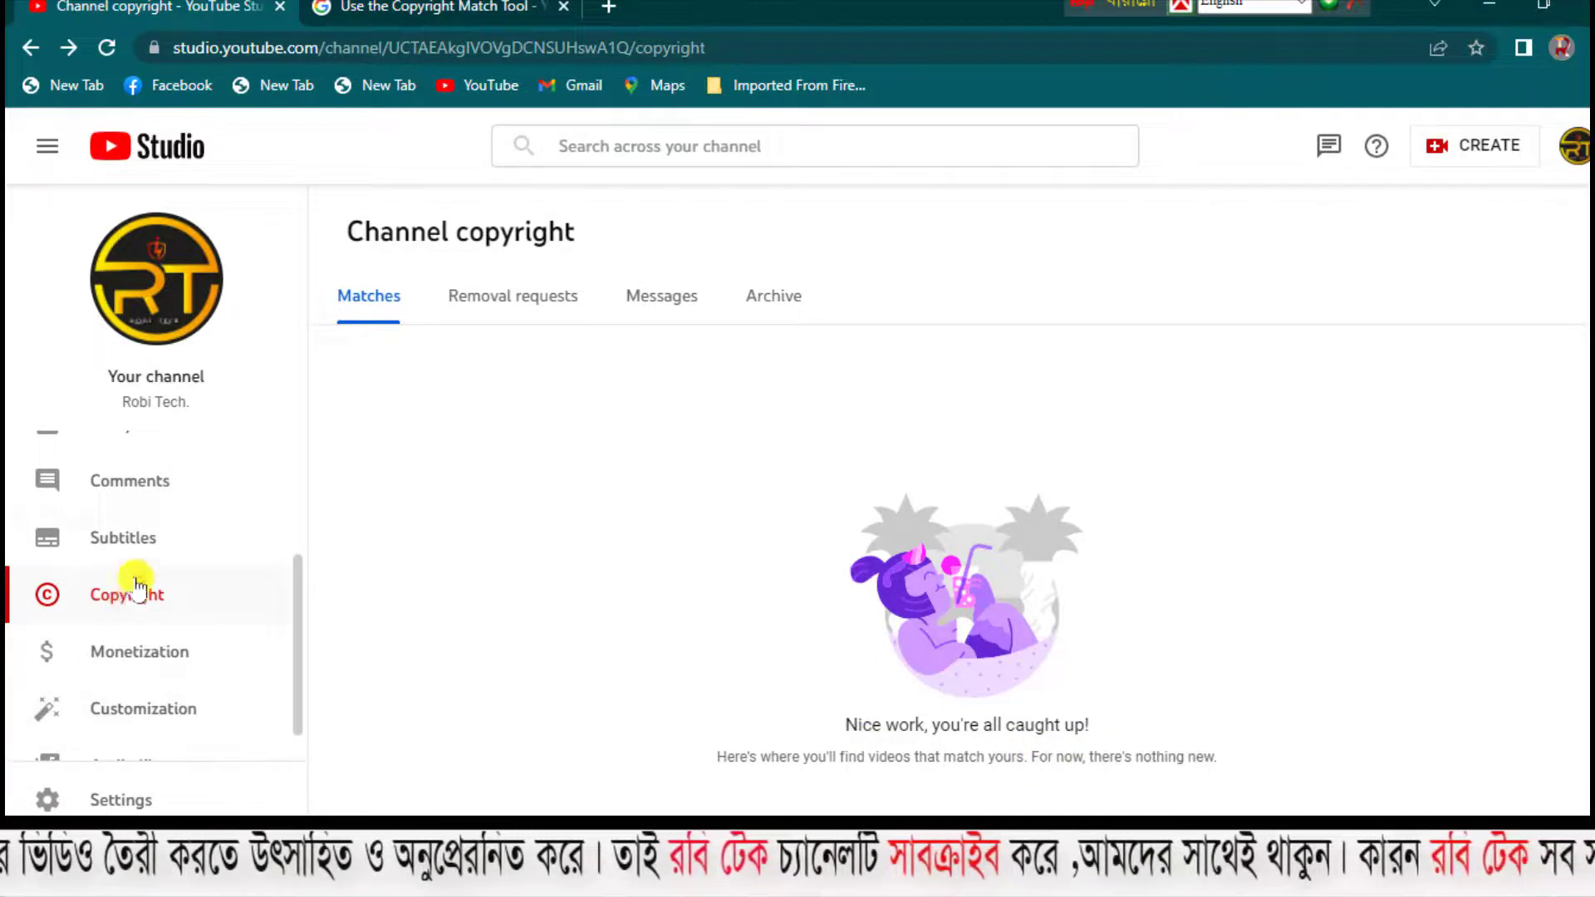
{"action": "left_click", "coordinate": [153, 490]}
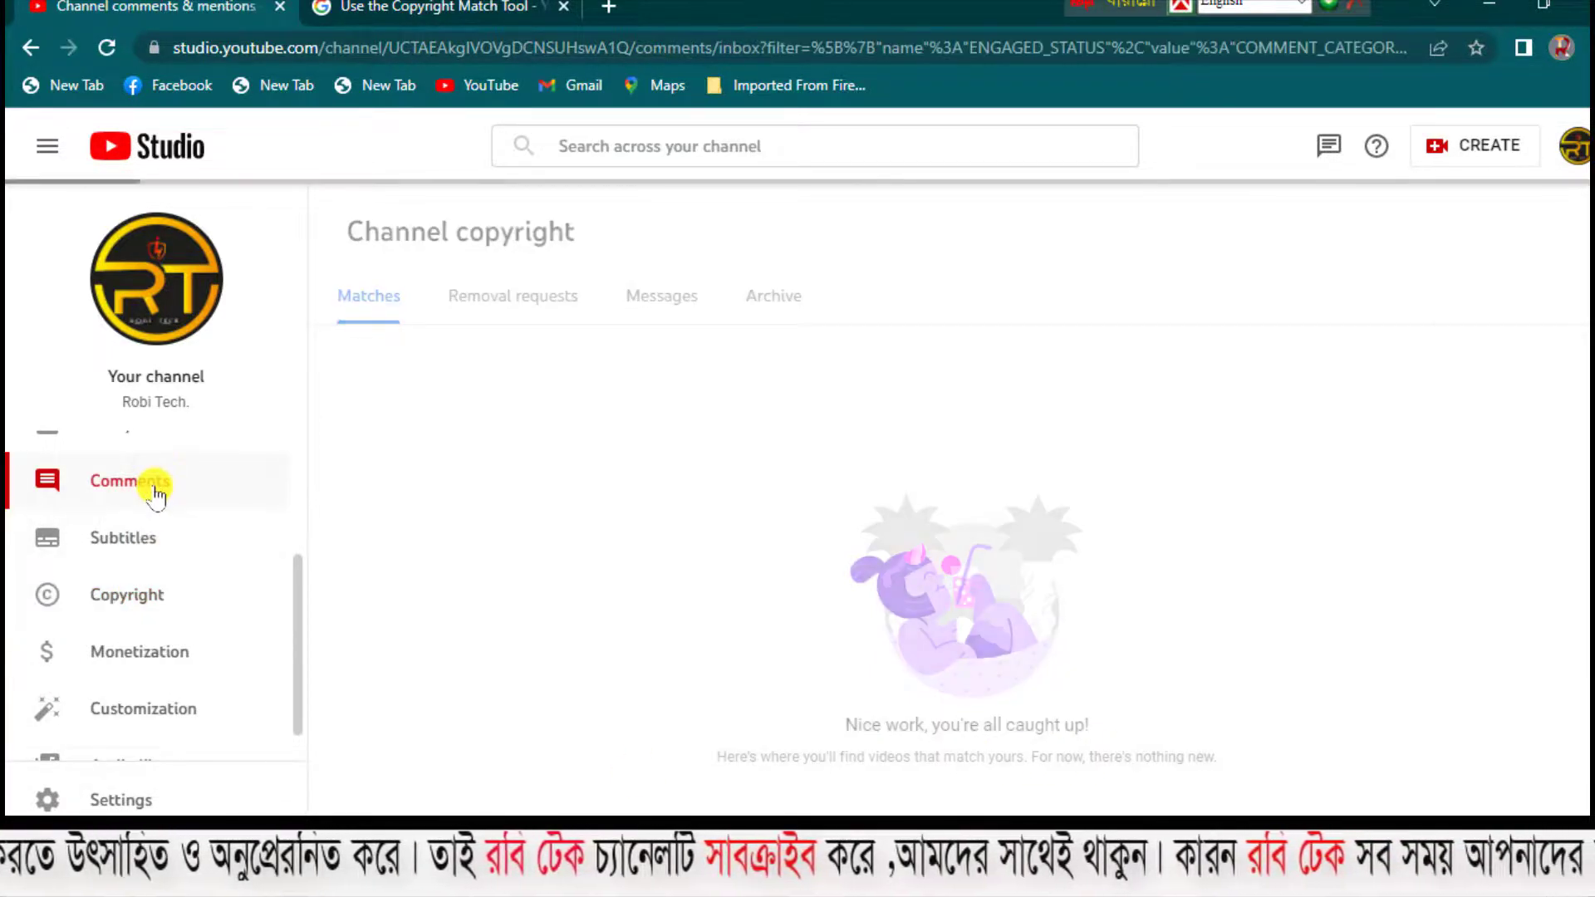